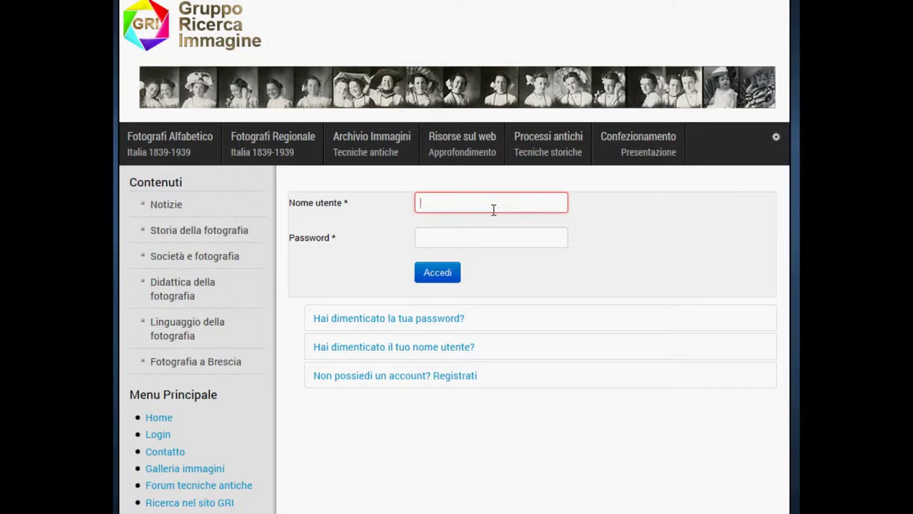
# Log in to the site with the username prof and the saved account password.
pyautogui.write('prof')
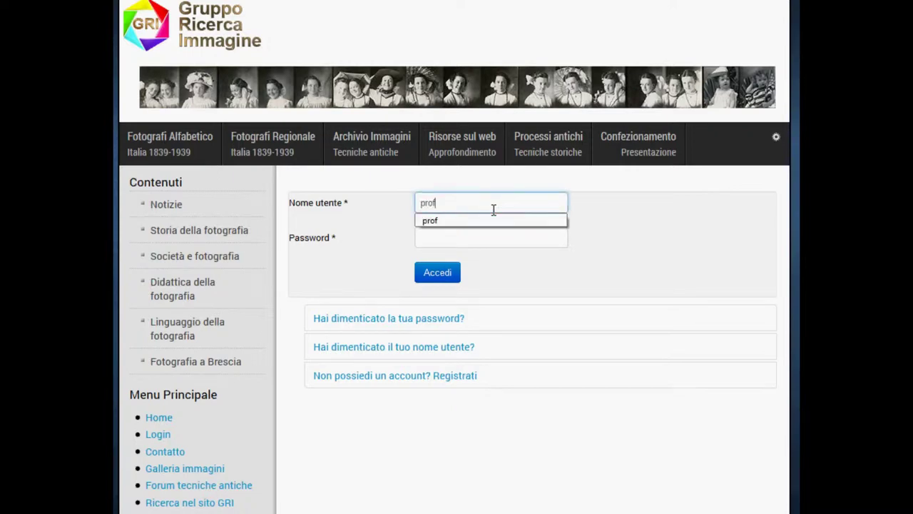
pyautogui.click(483, 220)
pyautogui.click(448, 273)
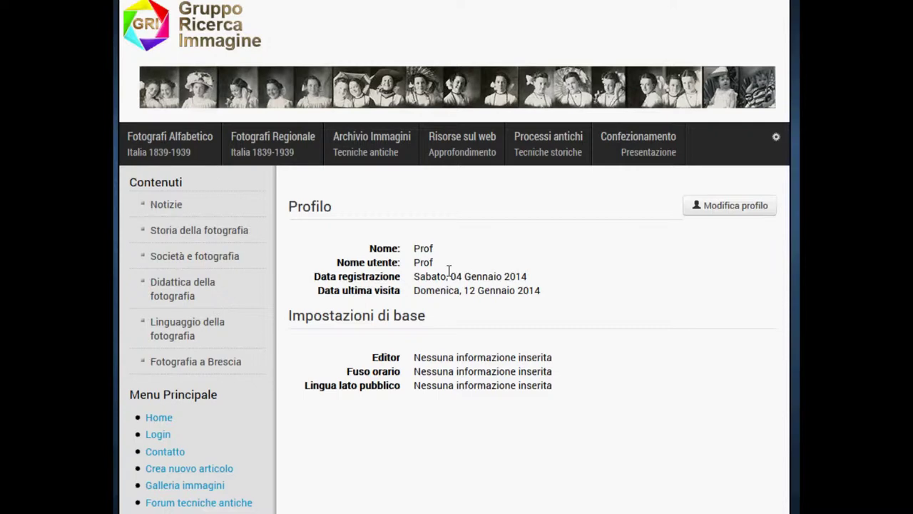
# Go to the Fotografi Alfabetico gallery, open its user panel and review the account's own uploaded images.
pyautogui.click(184, 152)
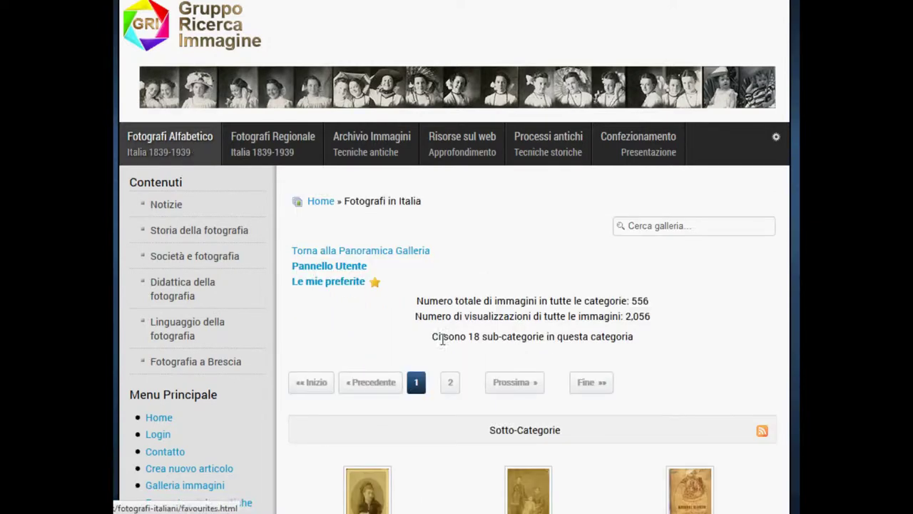
pyautogui.scroll(-3, 465, 371)
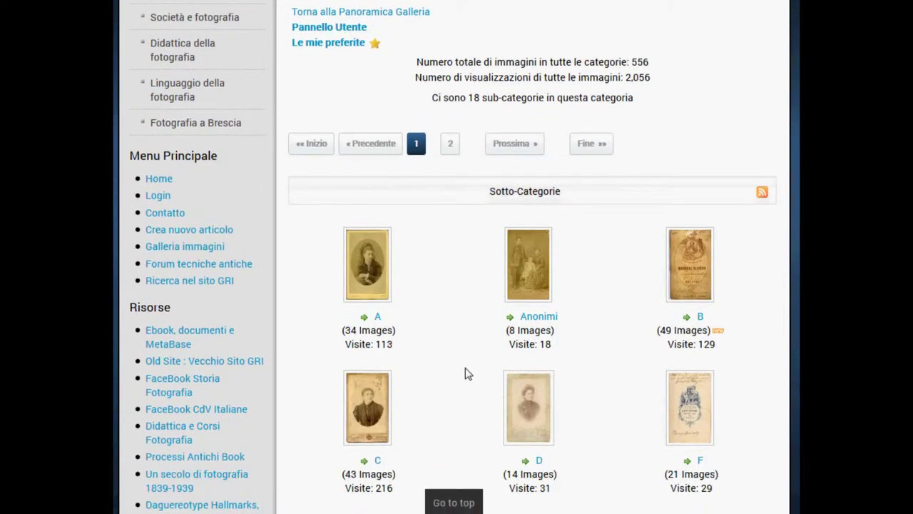
pyautogui.scroll(-1, 465, 371)
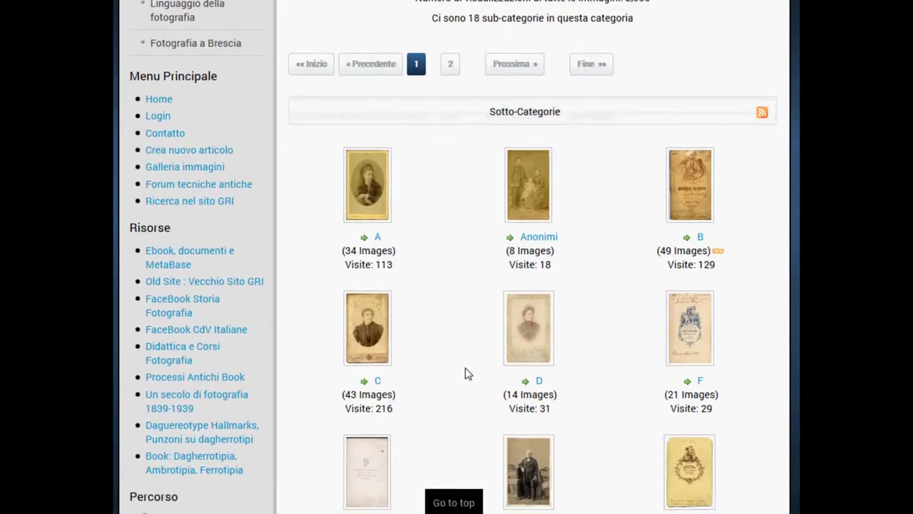
pyautogui.scroll(3, 465, 368)
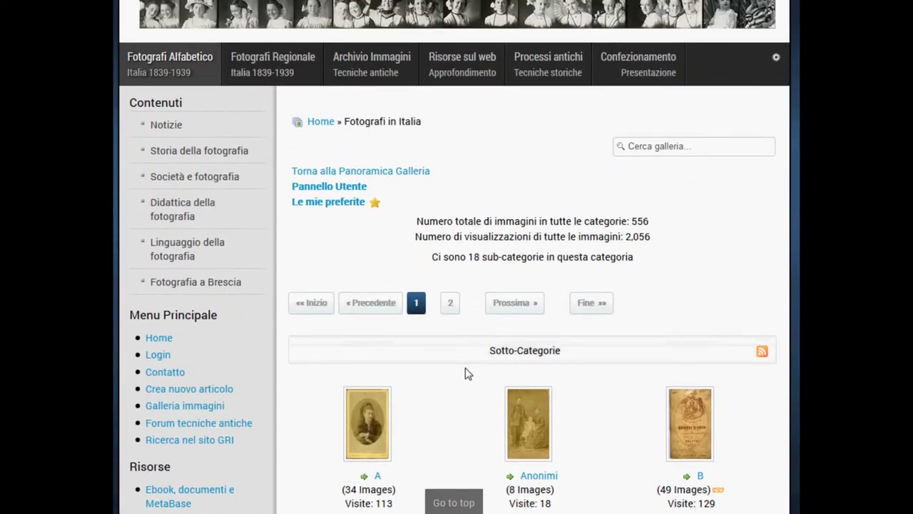
pyautogui.click(344, 188)
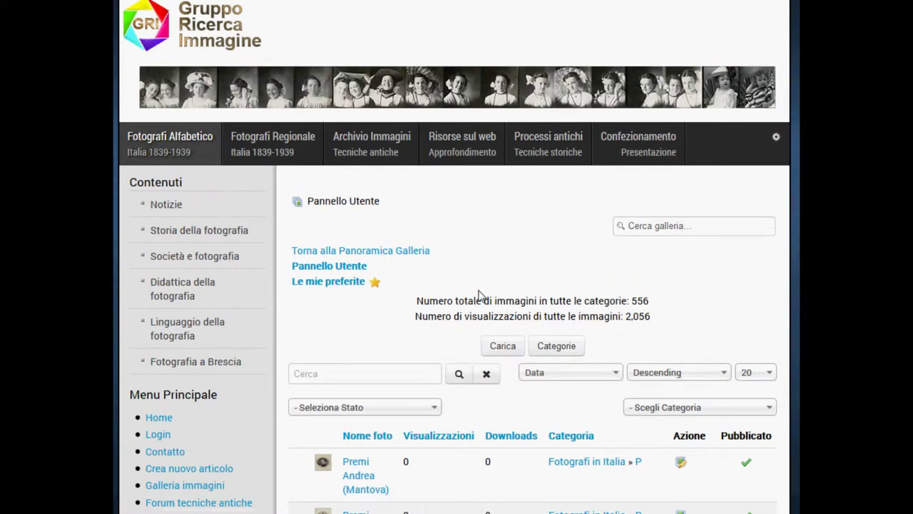
pyautogui.scroll(-2, 480, 295)
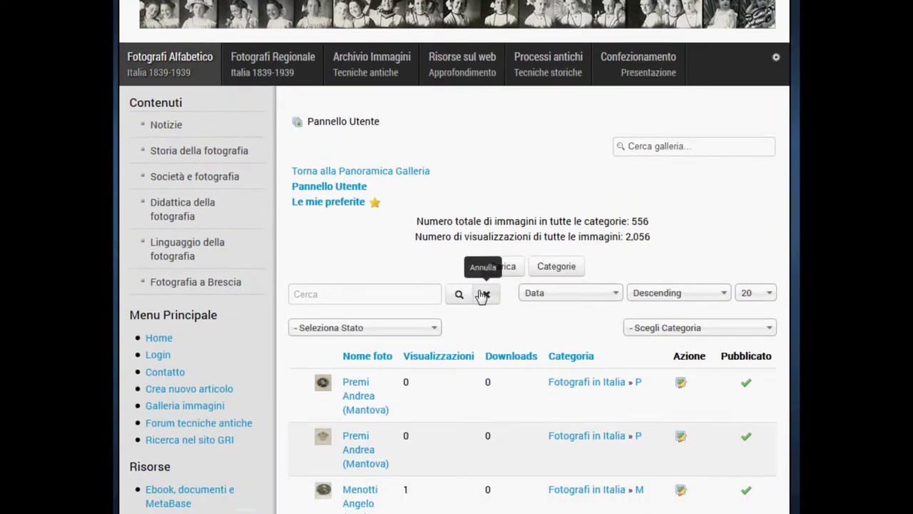
pyautogui.scroll(-4, 347, 417)
pyautogui.moveTo(325, 332)
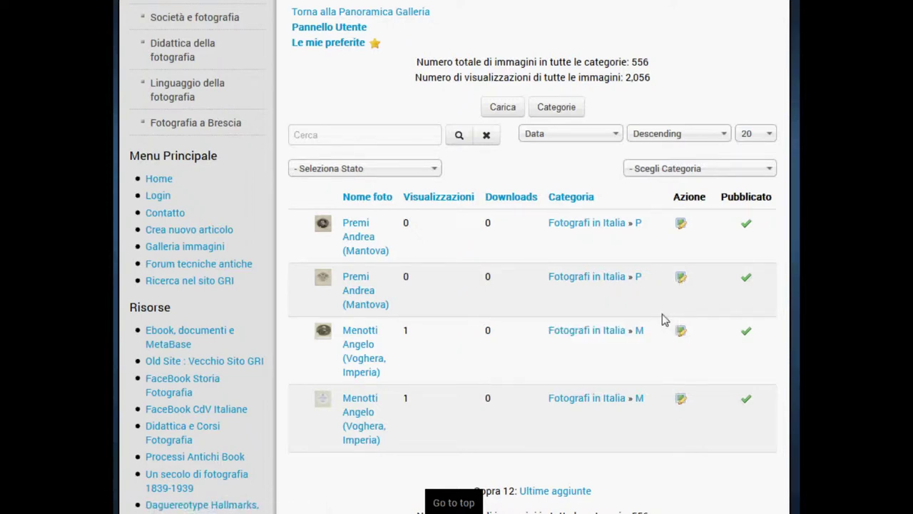
# Open the single-image upload form and set the category to M.
pyautogui.click(500, 111)
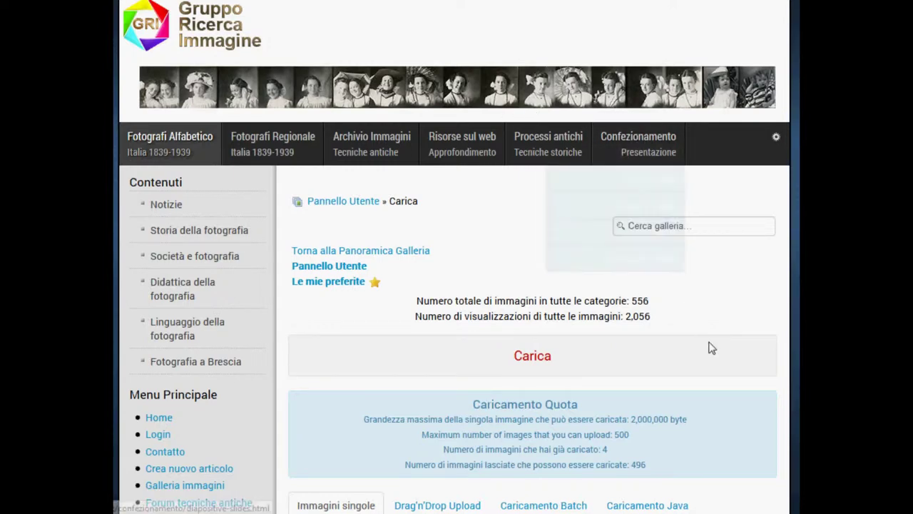
pyautogui.scroll(-5, 711, 347)
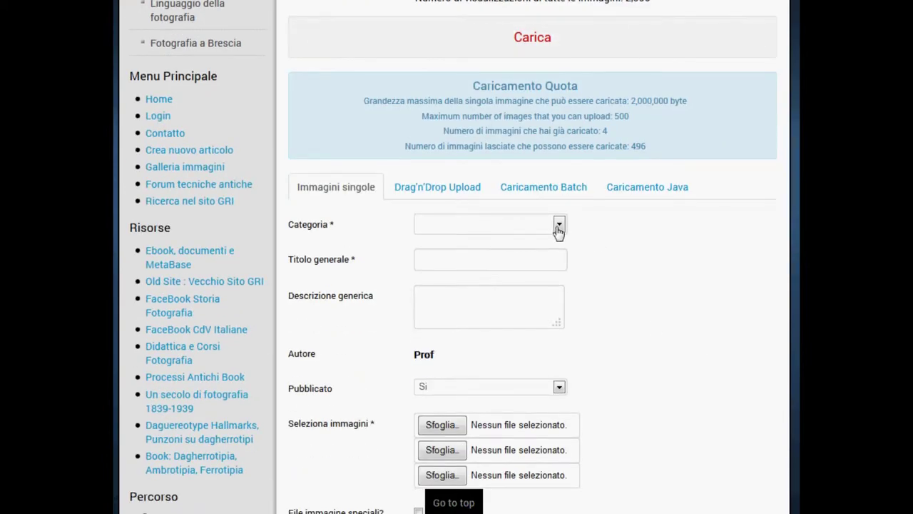
pyautogui.click(559, 225)
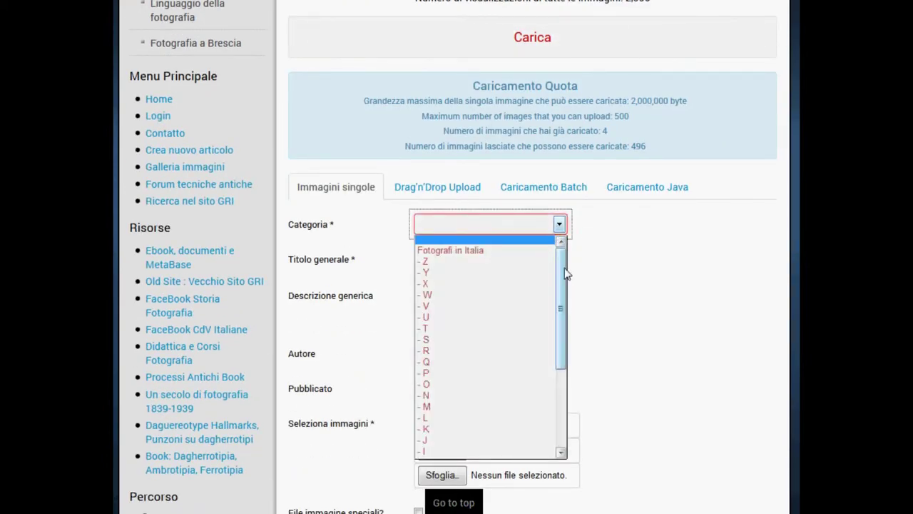
pyautogui.moveTo(565, 273); pyautogui.dragTo(560, 326)
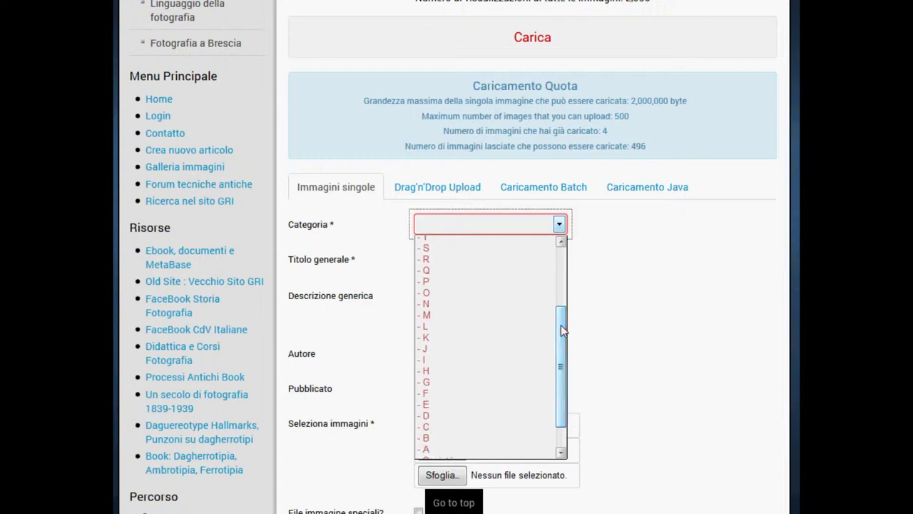
pyautogui.click(424, 316)
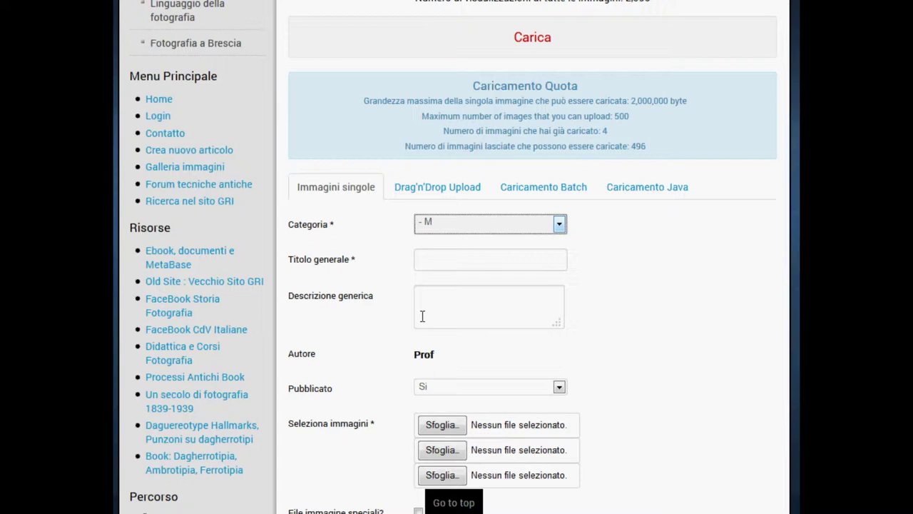
# Enter "Marzocchini (Livorno)" as the general title and copy the same text into the generic description.
pyautogui.click(456, 261)
pyautogui.write('Marzo')
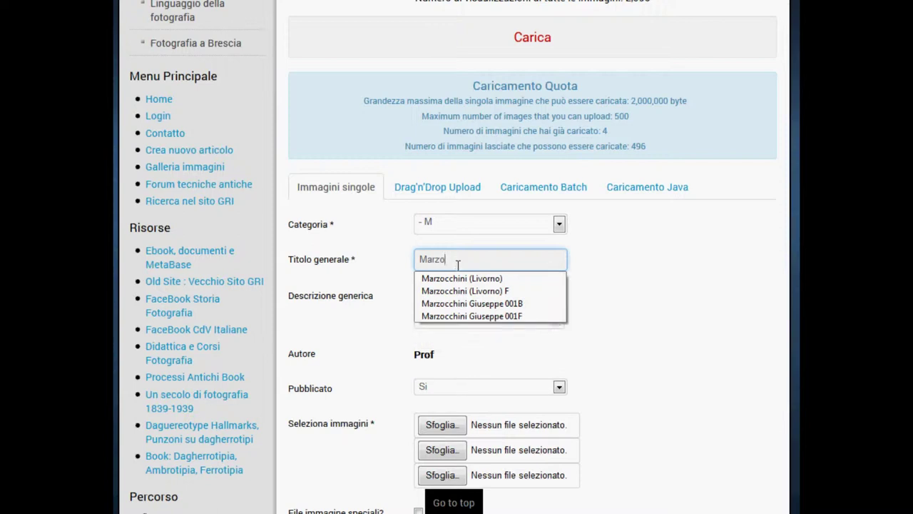
pyautogui.click(460, 278)
pyautogui.click(461, 311)
pyautogui.moveTo(519, 261); pyautogui.dragTo(418, 269)
pyautogui.hotkey('ctrl', 'c')
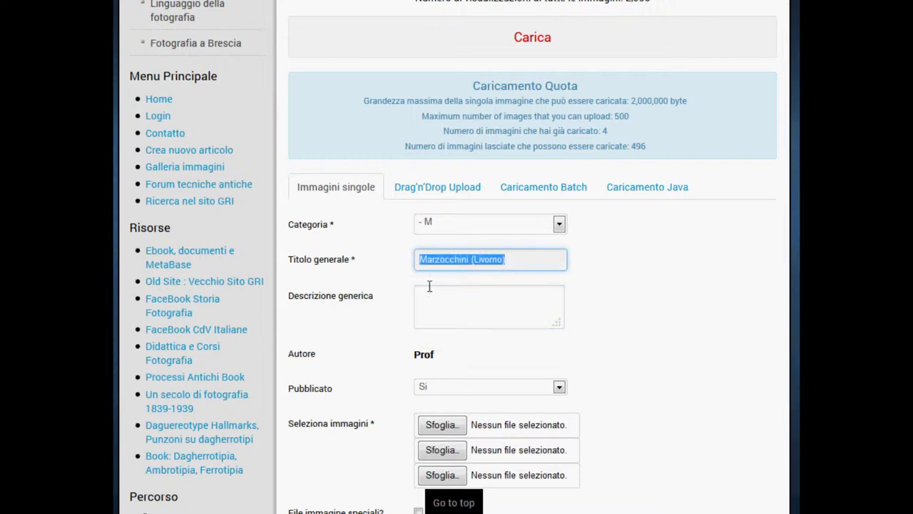
pyautogui.click(447, 309)
pyautogui.hotkey('ctrl', 'v')
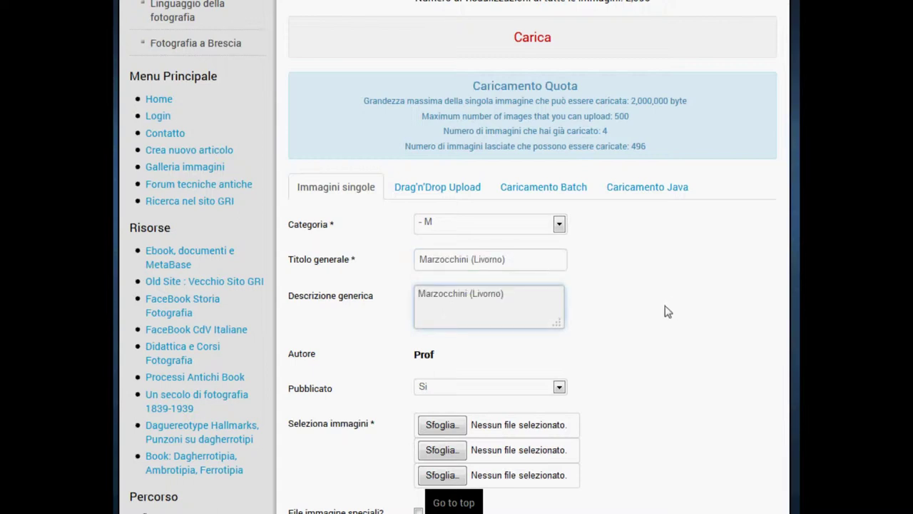
# Attach Album-A-038.mini.jpg as the first image of the upload.
pyautogui.scroll(-2, 664, 311)
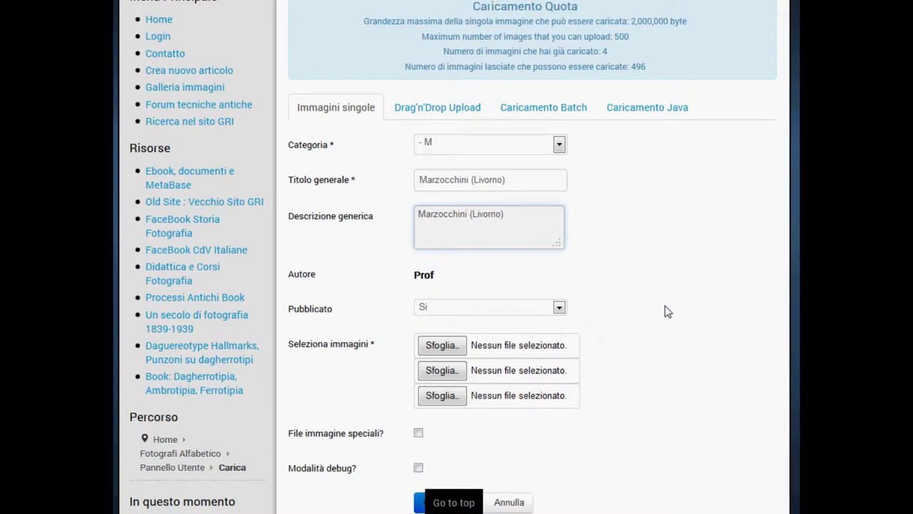
pyautogui.click(440, 345)
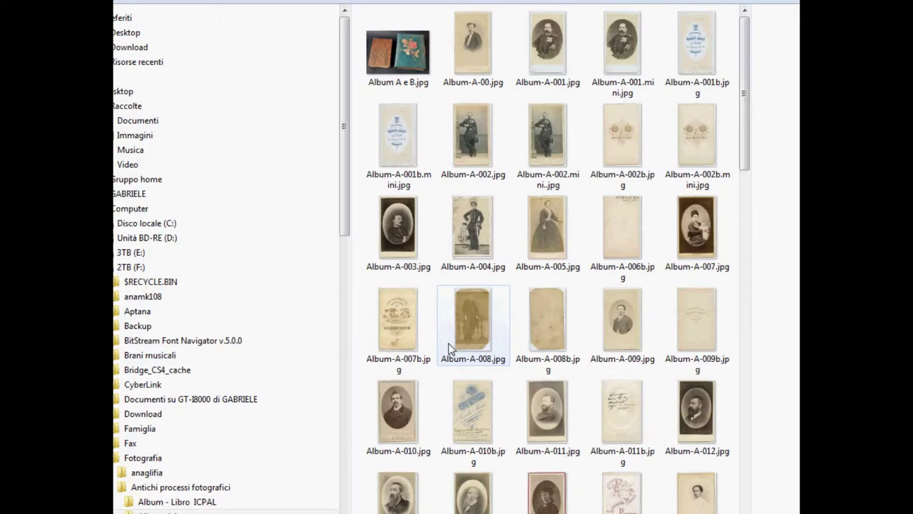
pyautogui.scroll(-5, 746, 340)
pyautogui.moveTo(747, 314); pyautogui.dragTo(756, 393)
pyautogui.click(484, 329)
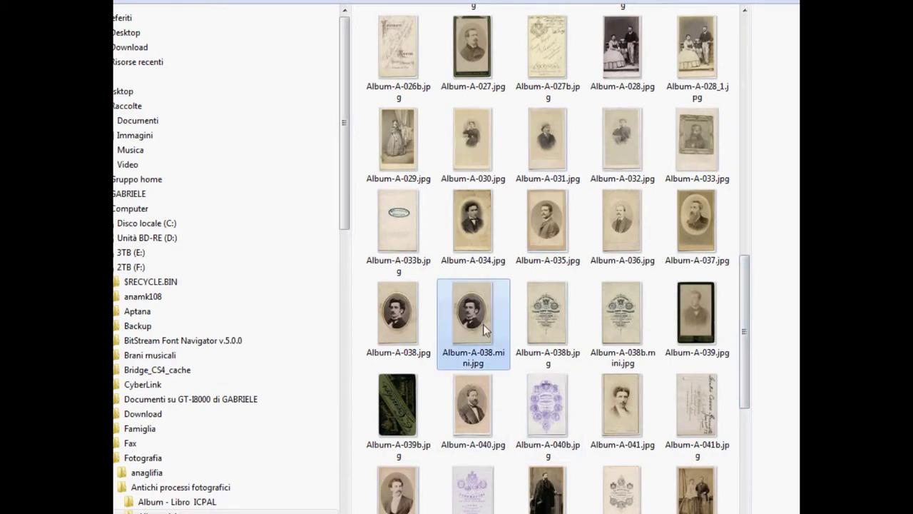
pyautogui.press('Return')
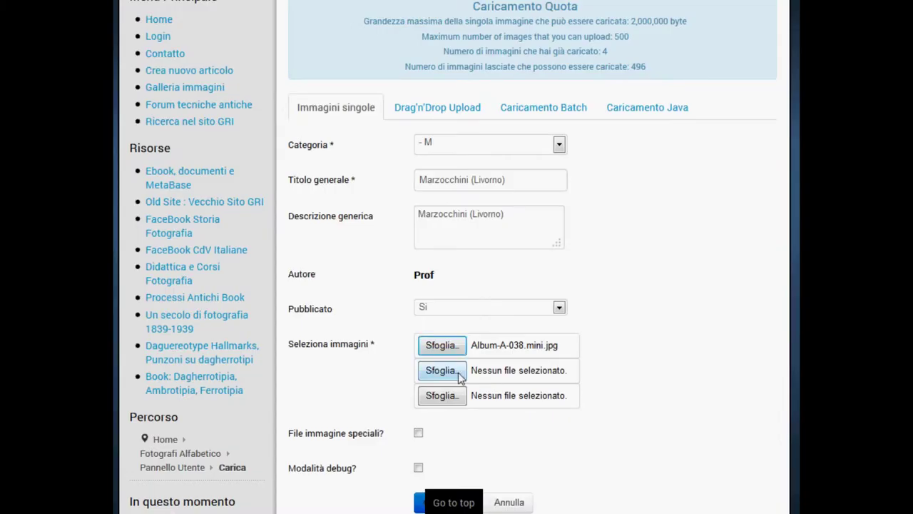
# Attach Album-A-038b.mini.jpg as the second image and submit the upload.
pyautogui.click(438, 370)
pyautogui.moveTo(742, 155); pyautogui.dragTo(771, 381)
pyautogui.click(629, 378)
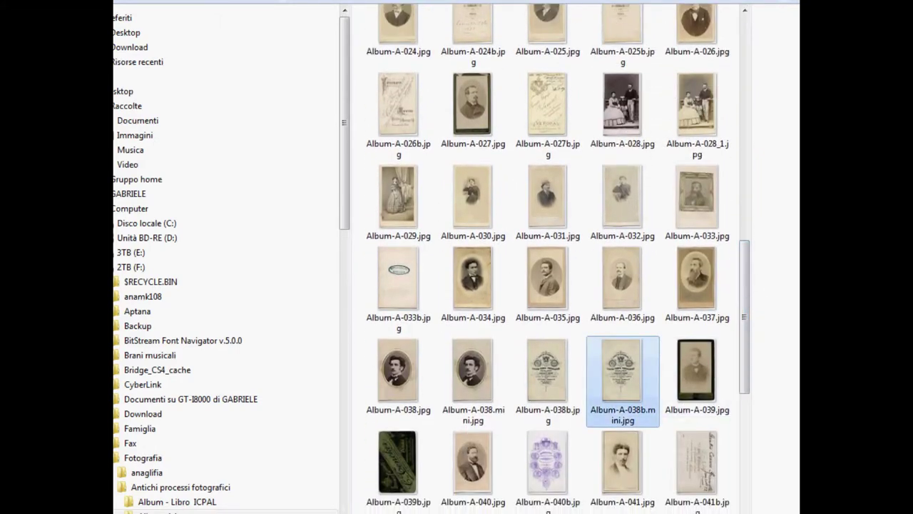
pyautogui.press('Return')
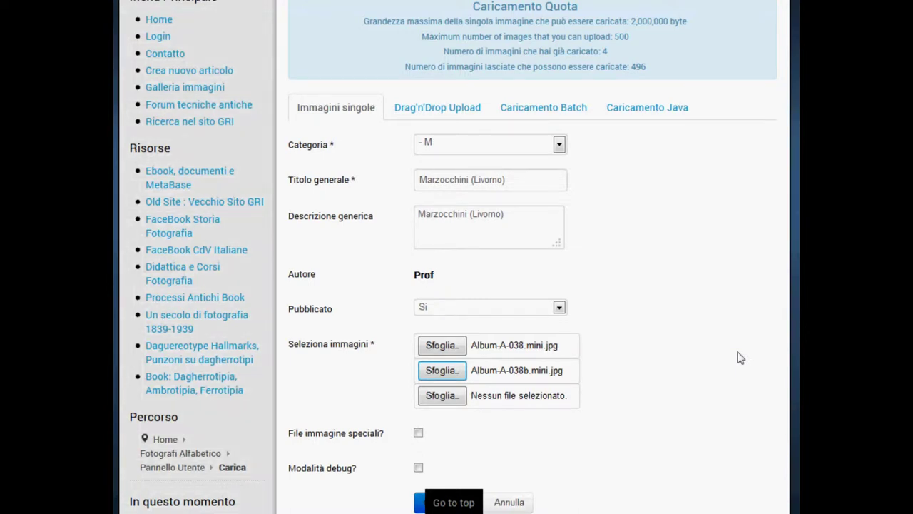
pyautogui.scroll(-1, 740, 357)
pyautogui.click(448, 475)
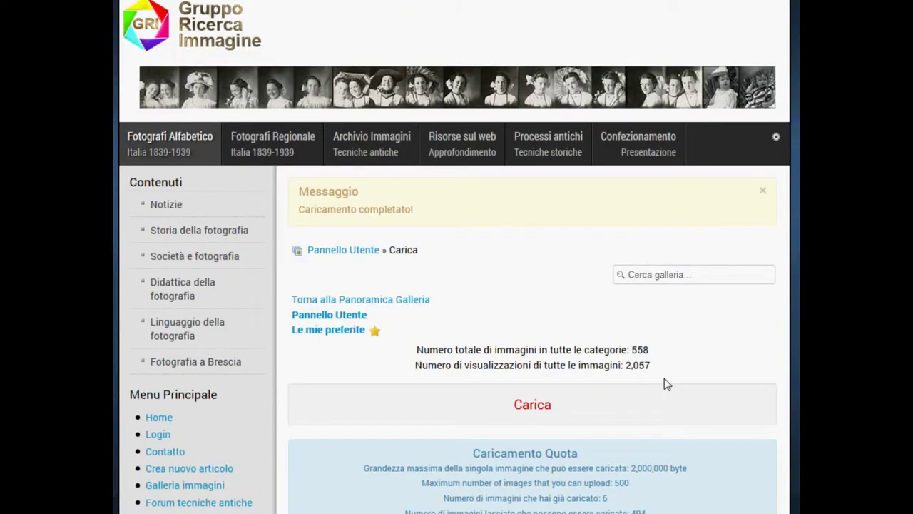
# Return to the user panel and open the newly uploaded Marzocchini (Livorno) portrait for editing to examine its details.
pyautogui.click(351, 323)
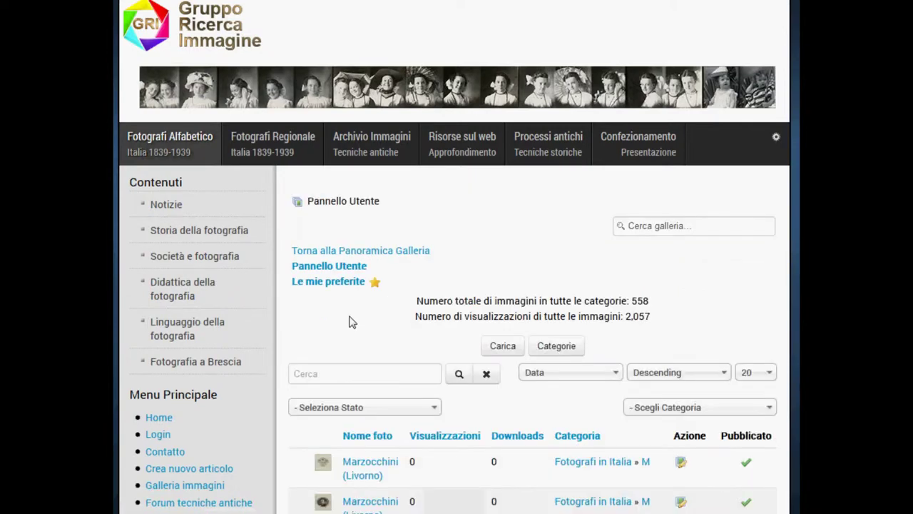
pyautogui.scroll(-1, 450, 316)
pyautogui.scroll(-2, 450, 316)
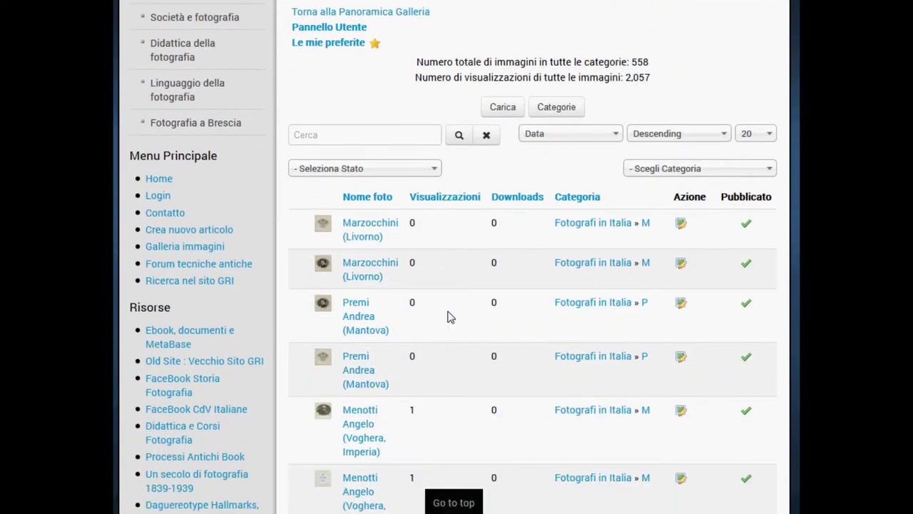
pyautogui.click(681, 264)
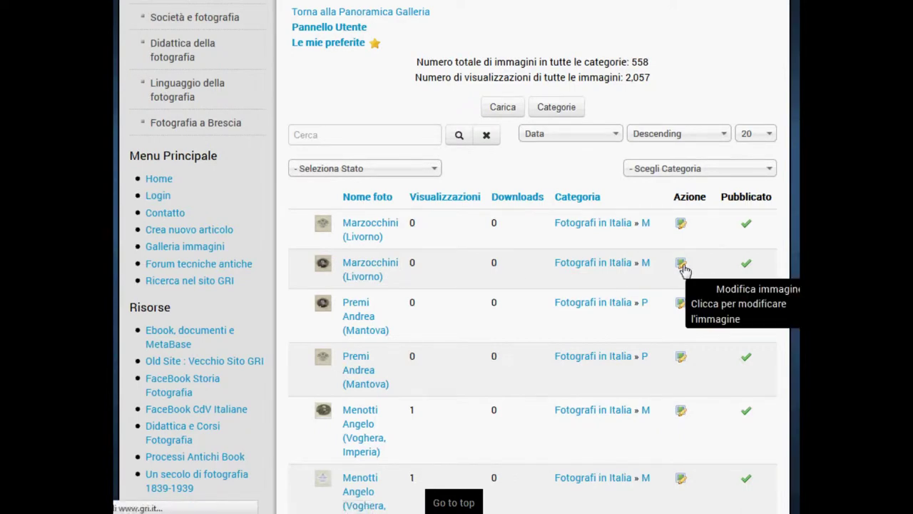
pyautogui.scroll(-1, 621, 328)
pyautogui.scroll(-5, 621, 330)
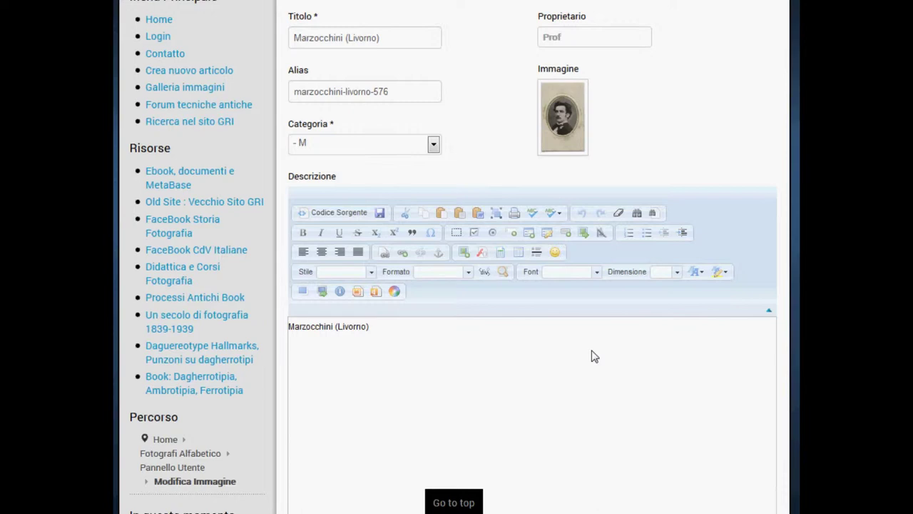
pyautogui.scroll(6, 594, 356)
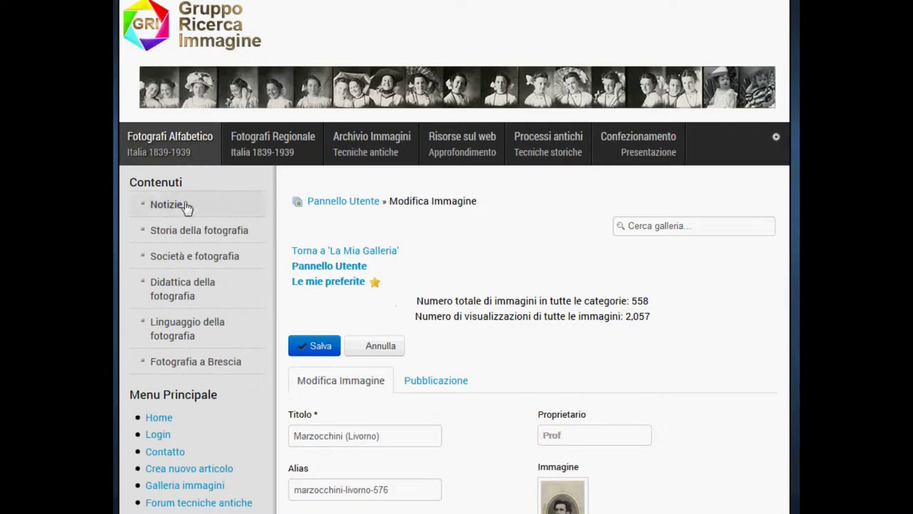
# Go back to the Fotografi Alfabetico gallery, search it for "marzocchini" and examine the results.
pyautogui.click(150, 146)
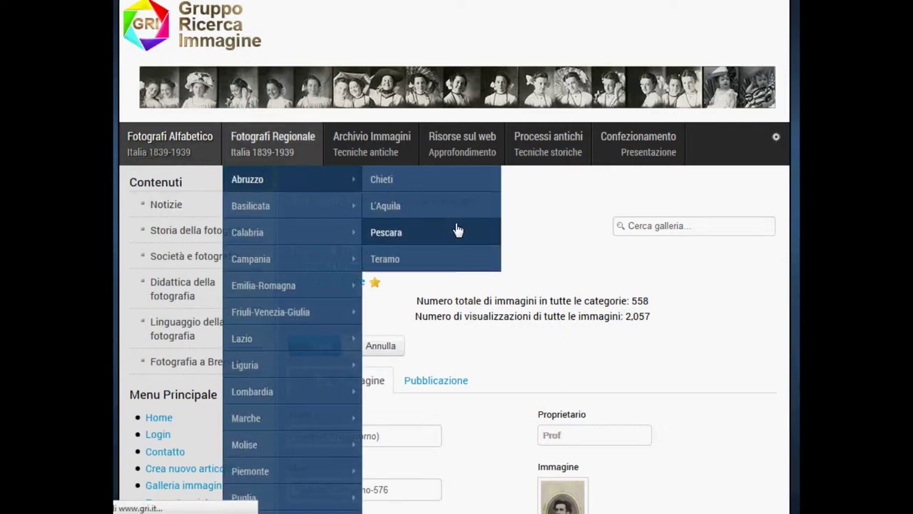
pyautogui.scroll(-3, 667, 348)
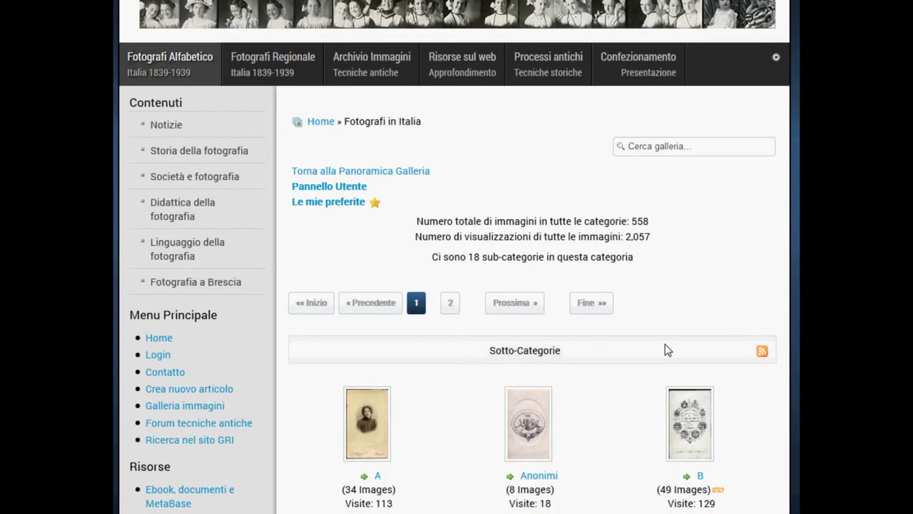
pyautogui.click(679, 68)
pyautogui.write('marzocchini')
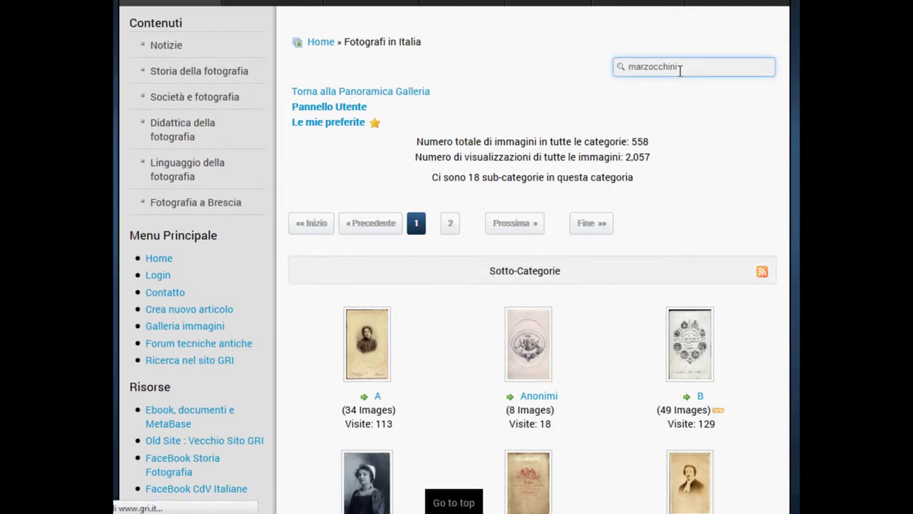
pyautogui.press('Return')
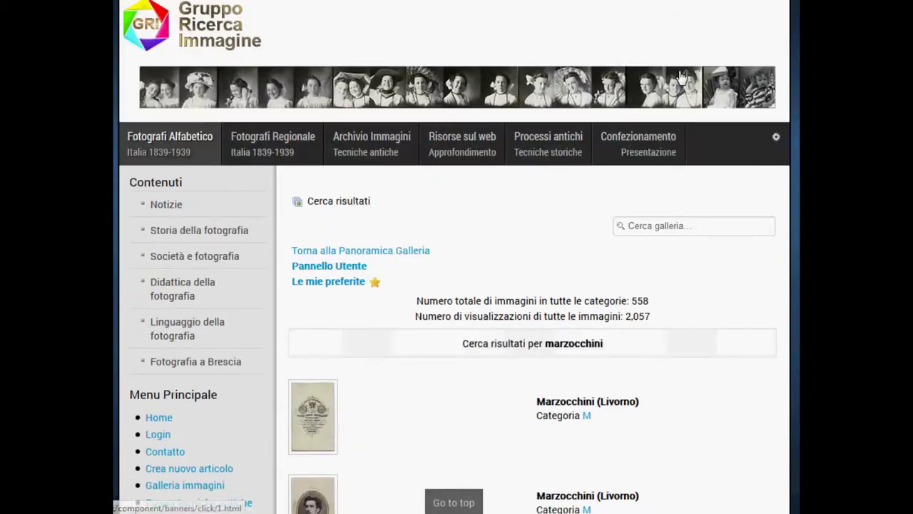
pyautogui.scroll(-4, 675, 361)
pyautogui.scroll(-2, 677, 359)
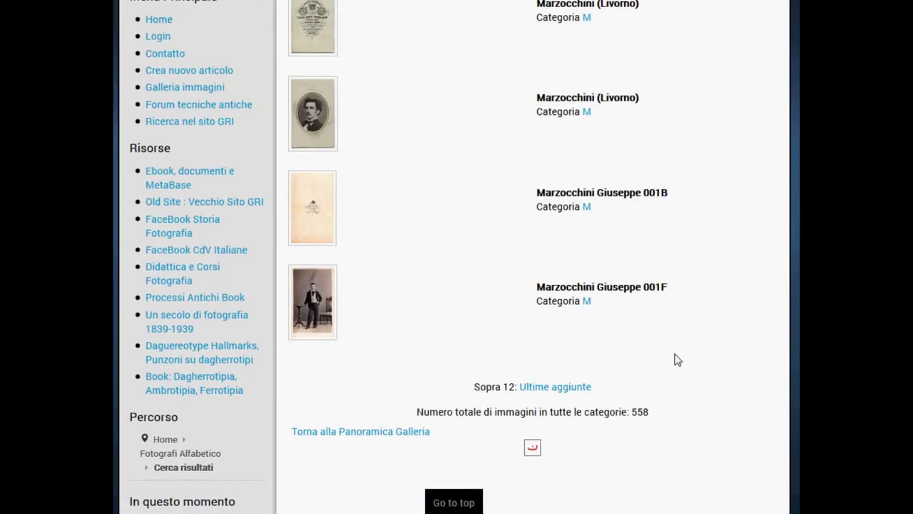
pyautogui.scroll(1, 677, 359)
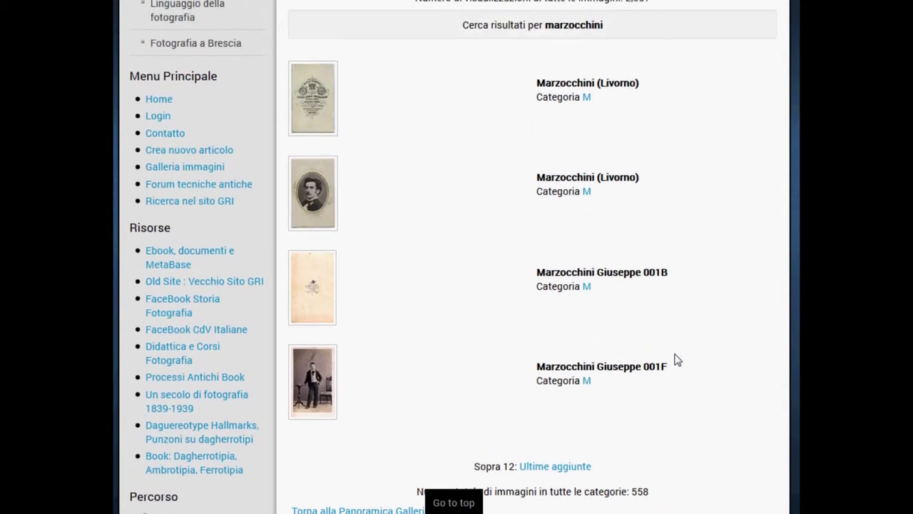
# Create a new article and set its title to "Marzocchini (Livorno)".
pyautogui.scroll(1, 677, 360)
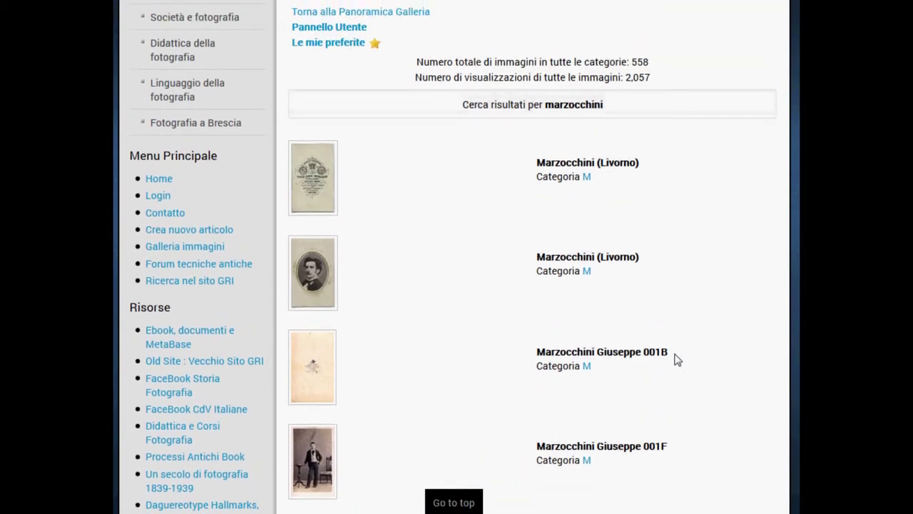
pyautogui.scroll(1, 677, 359)
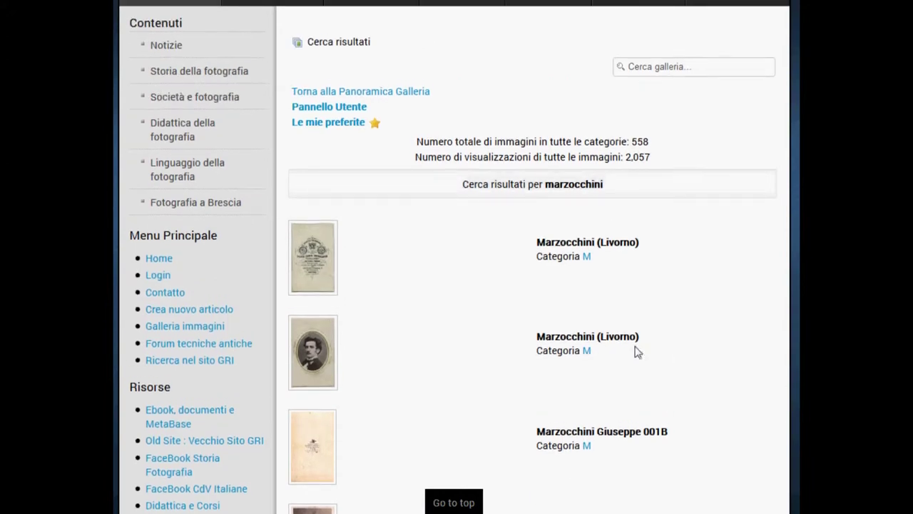
pyautogui.click(163, 312)
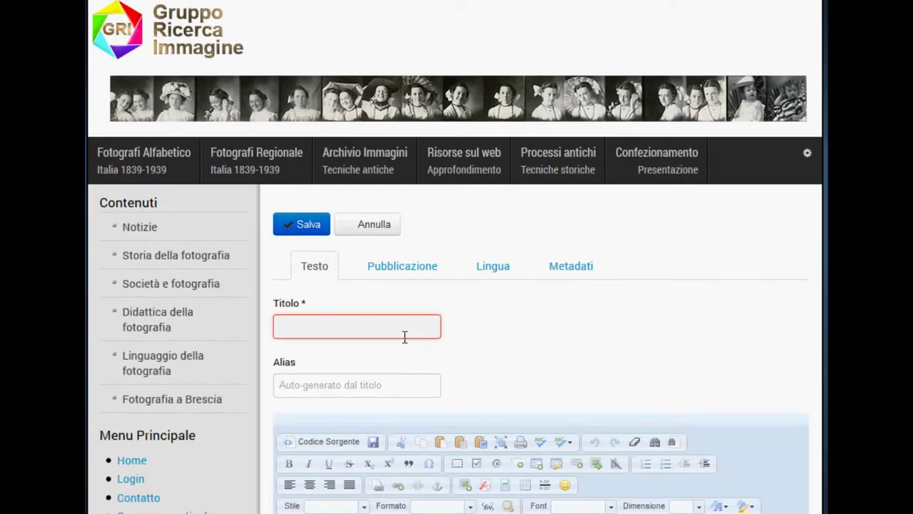
pyautogui.write('Mar')
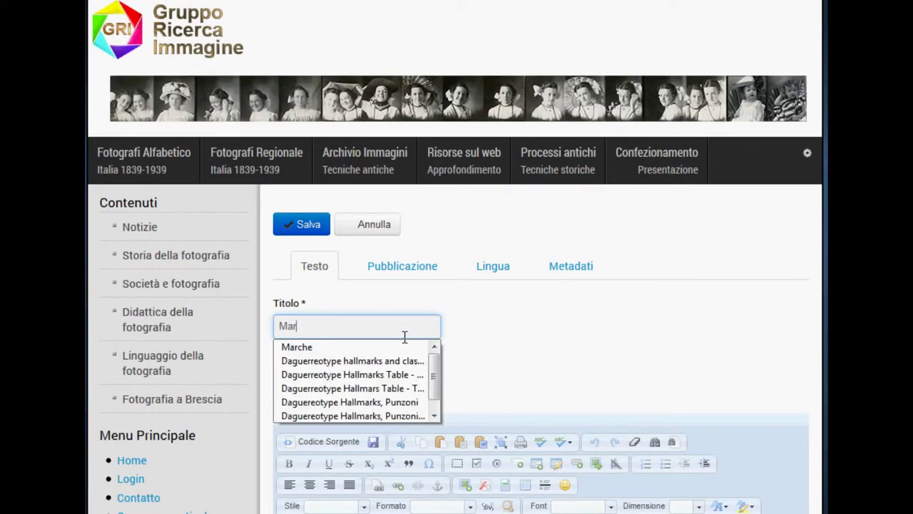
pyautogui.write('zocchini')
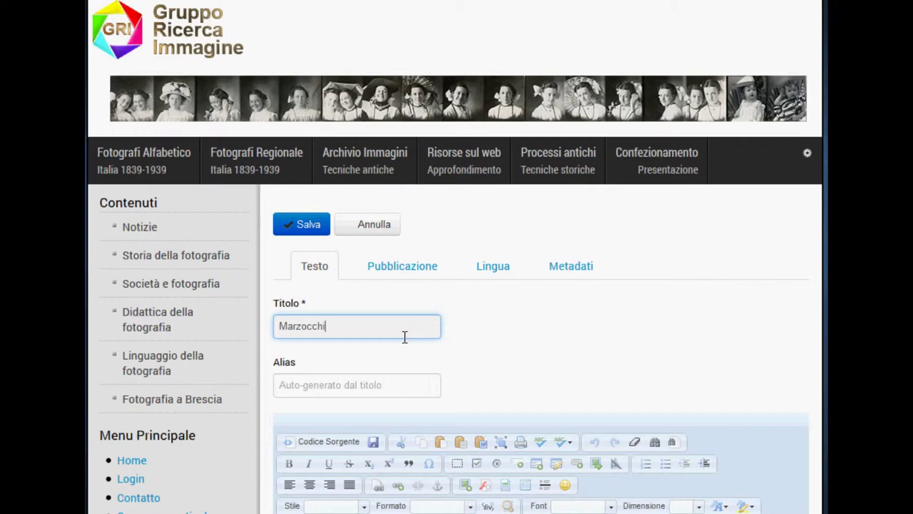
pyautogui.write(' (Livorno')
# Enter "Marzocchini (Livorno)" as the first line of the article's body text.
pyautogui.scroll(-3, 405, 337)
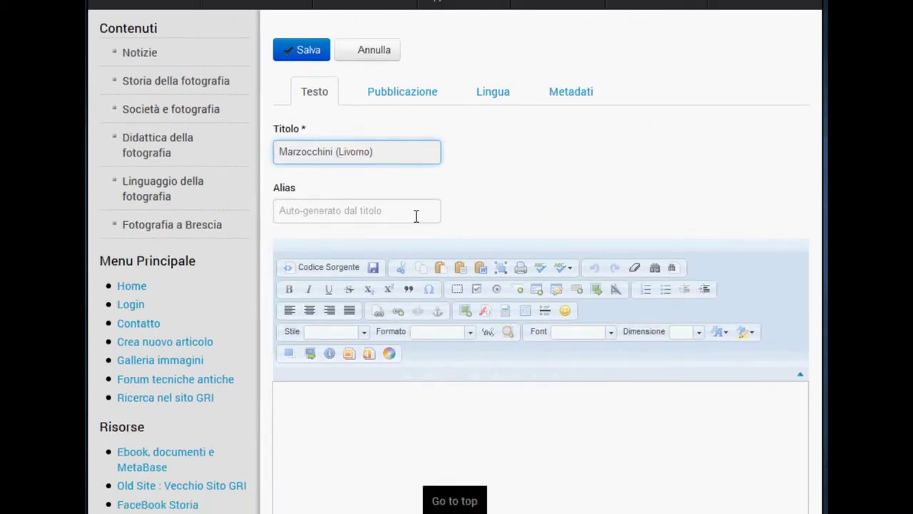
pyautogui.scroll(-1, 516, 214)
pyautogui.scroll(-4, 514, 211)
pyautogui.click(491, 162)
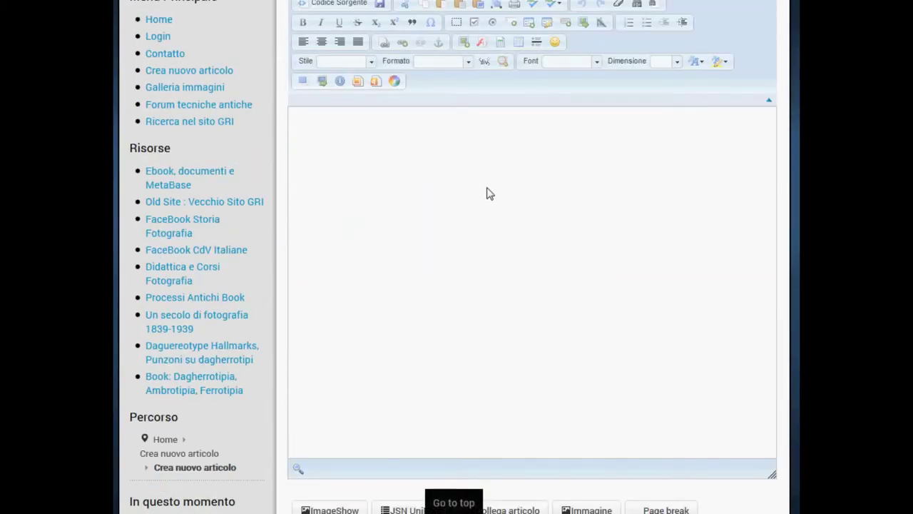
pyautogui.write('Marzocchini (Livorno)')
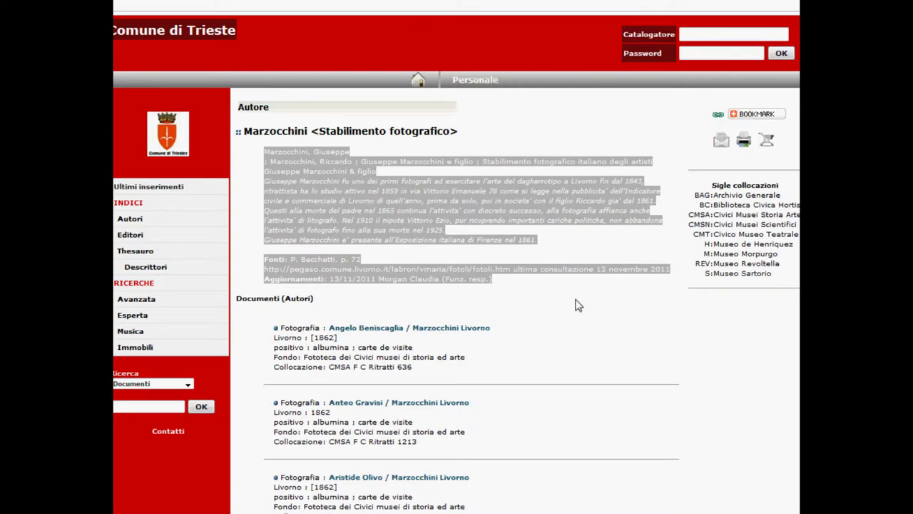
# Copy the Marzocchini biography with its sources from the Comune di Trieste page into the article body and add a "fonte:" line with the page's web address.
pyautogui.click(546, 307)
pyautogui.moveTo(502, 285); pyautogui.dragTo(258, 159)
pyautogui.hotkey('ctrl', 'c')
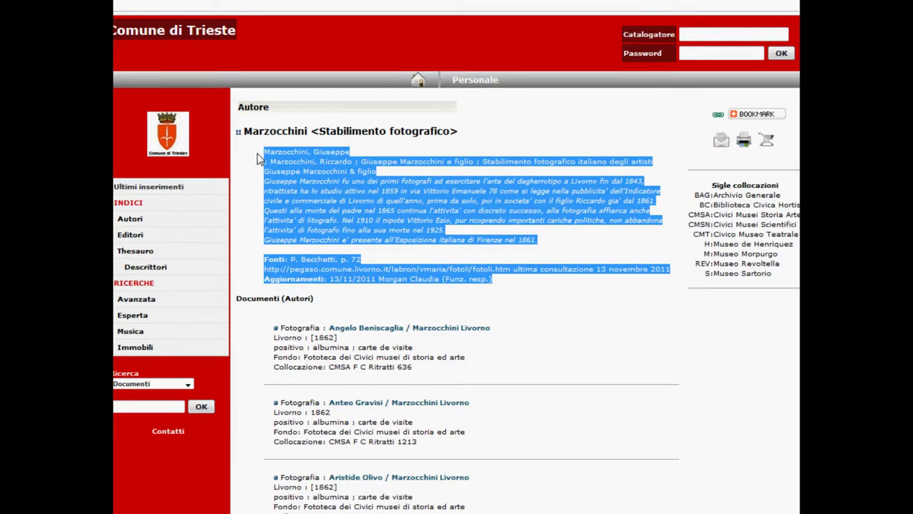
pyautogui.hotkey('alt', 'Tab')
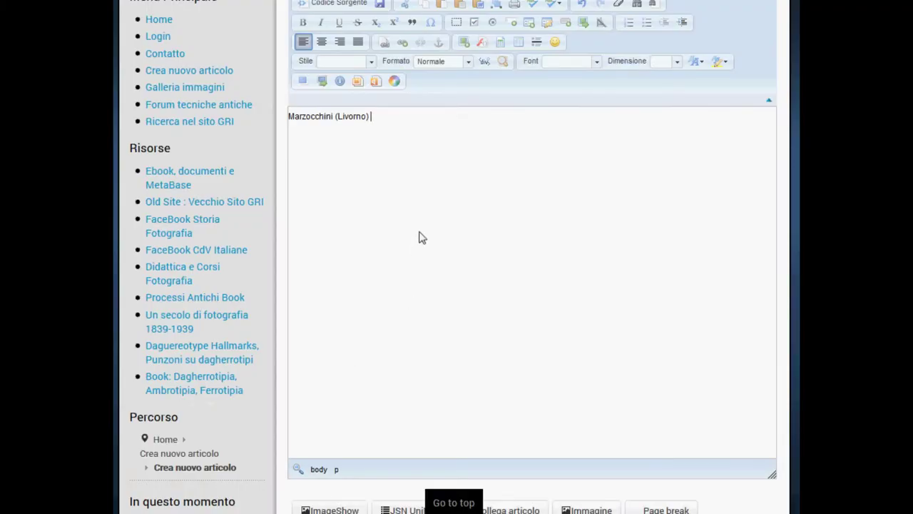
pyautogui.hotkey('ctrl', 'v')
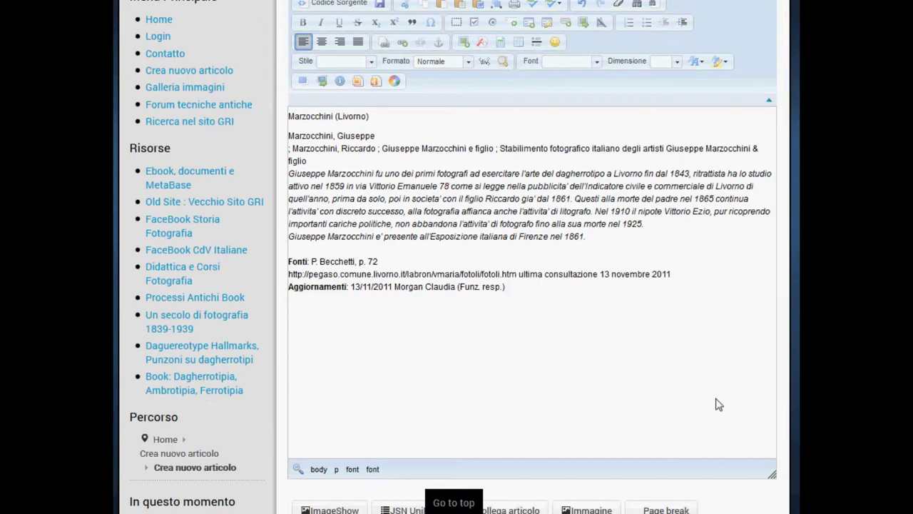
pyautogui.write('fonte:')
pyautogui.hotkey('ctrl', 'v')
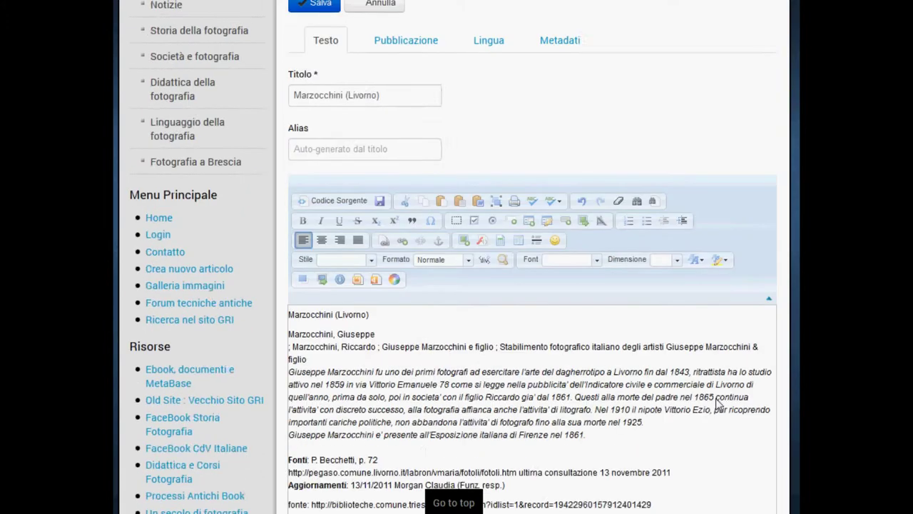
# Start inserting an image into the article and browse to the fotografi_in_italia_14 folder under joomgallery/details.
pyautogui.scroll(2, 718, 405)
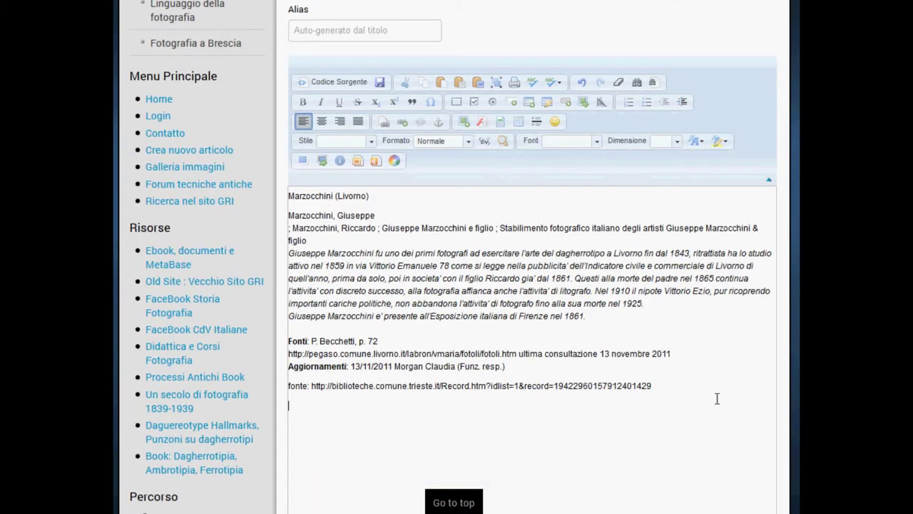
pyautogui.scroll(-2, 716, 398)
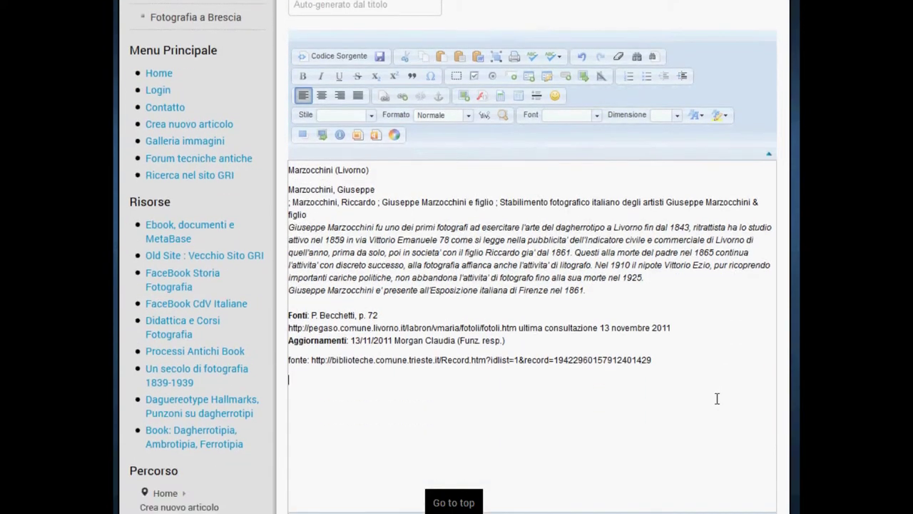
pyautogui.scroll(3, 715, 398)
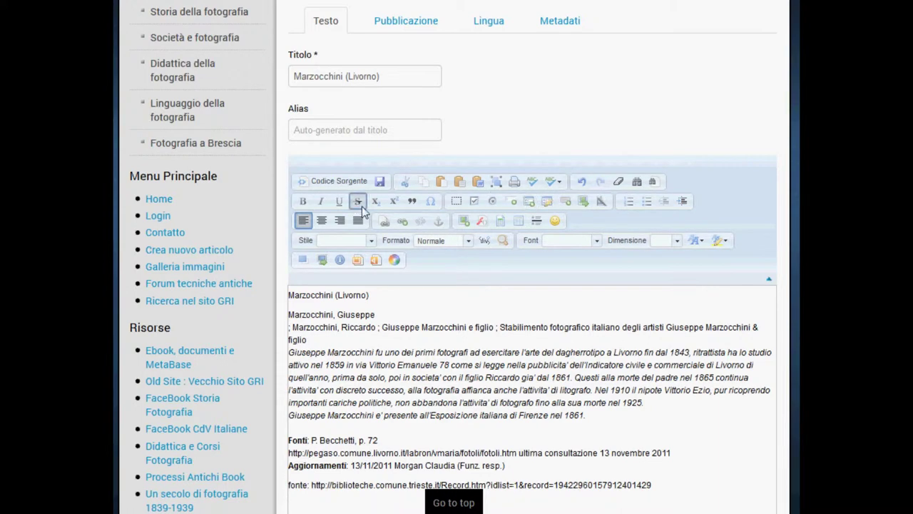
pyautogui.scroll(-1, 629, 362)
pyautogui.scroll(-3, 629, 363)
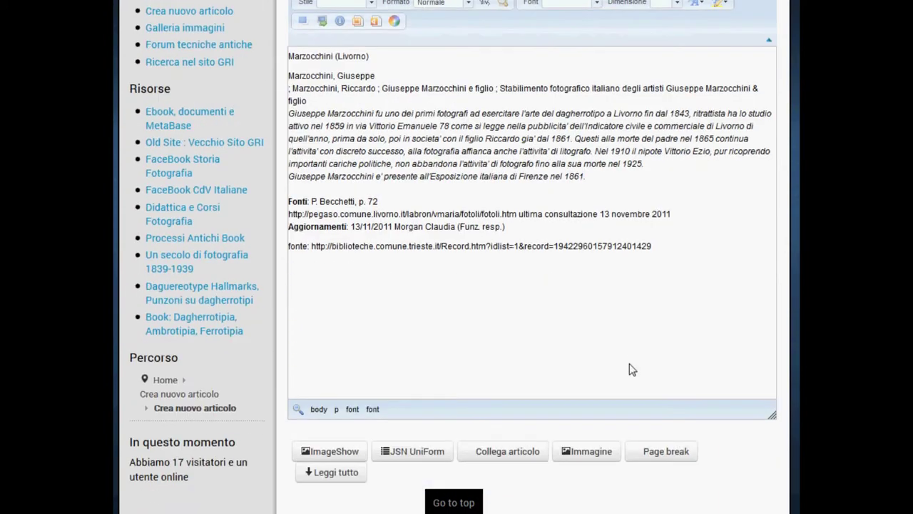
pyautogui.click(589, 457)
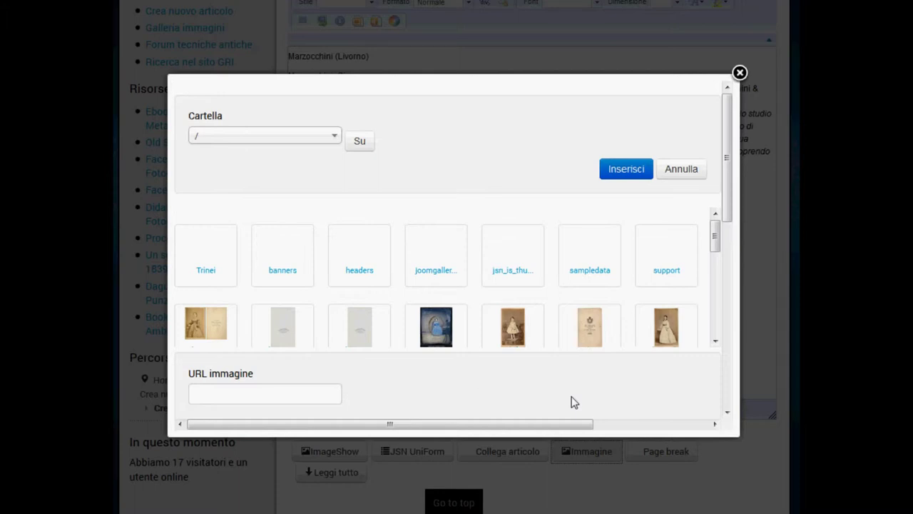
pyautogui.click(435, 271)
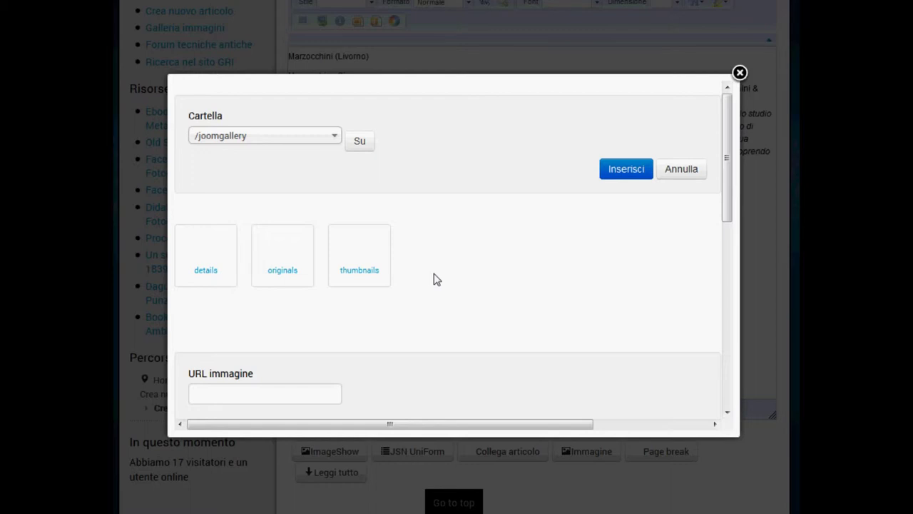
pyautogui.click(206, 270)
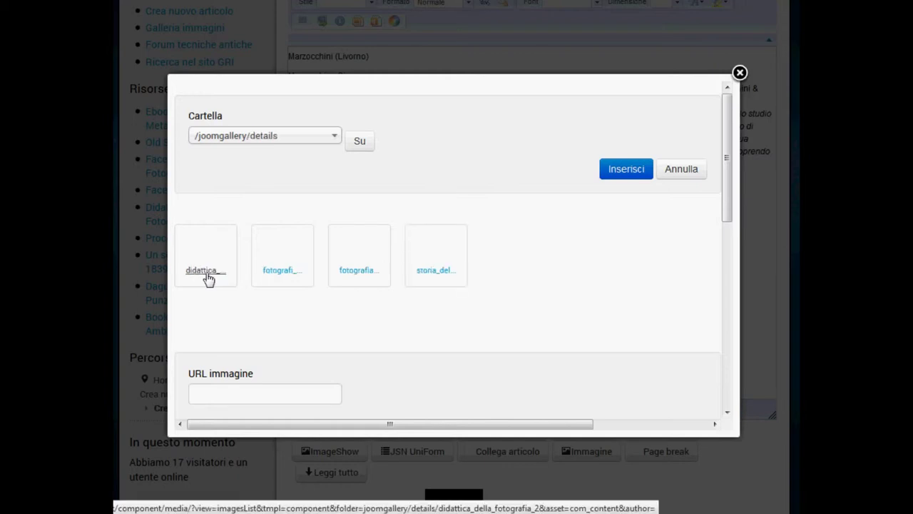
pyautogui.click(289, 274)
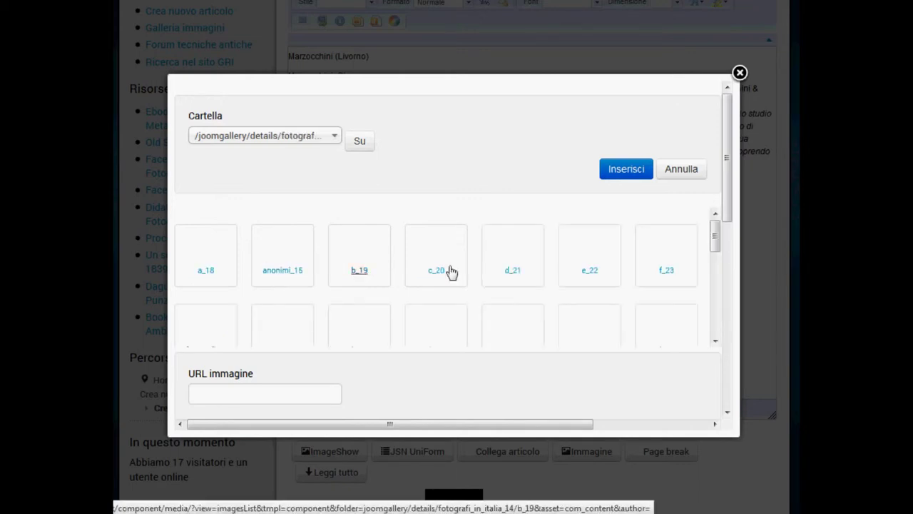
# Insert the Marzocchini front portrait from the m_30 folder below the source line.
pyautogui.scroll(-10, 487, 284)
pyautogui.scroll(2, 487, 284)
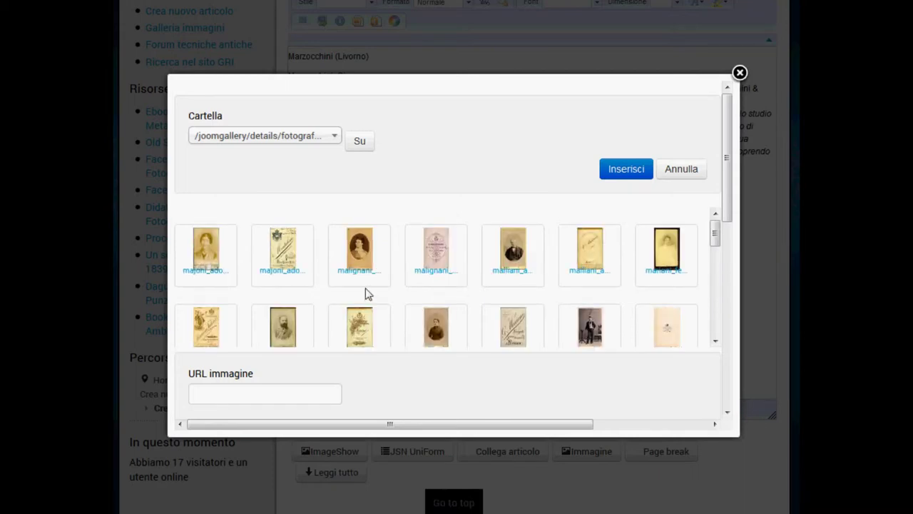
pyautogui.scroll(-1, 367, 293)
pyautogui.scroll(-1, 367, 294)
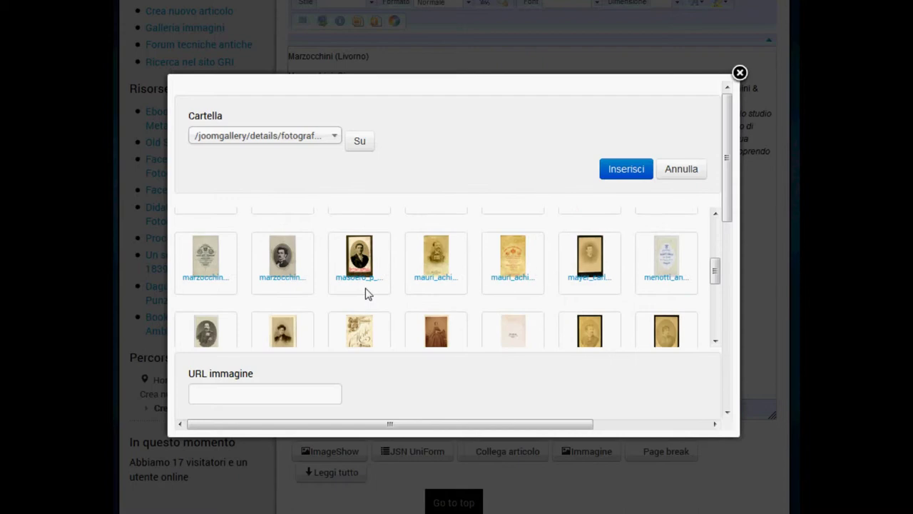
pyautogui.click(286, 264)
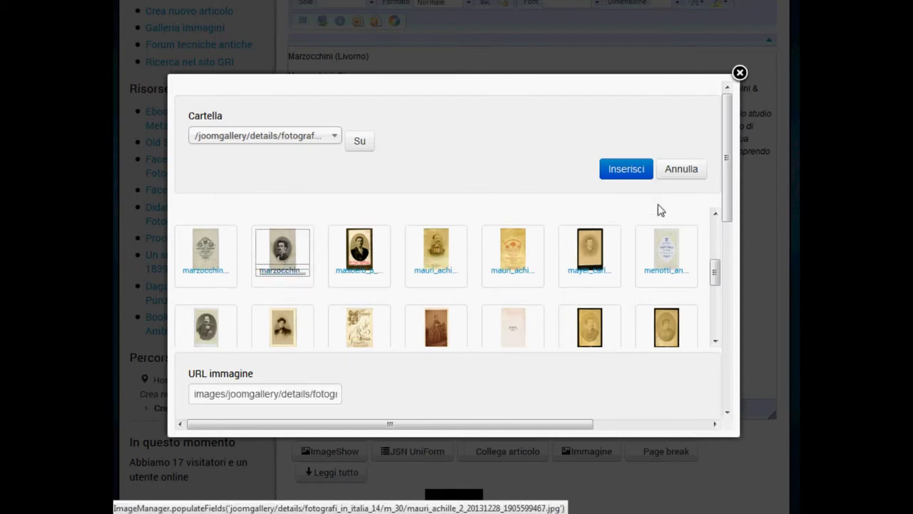
pyautogui.click(634, 174)
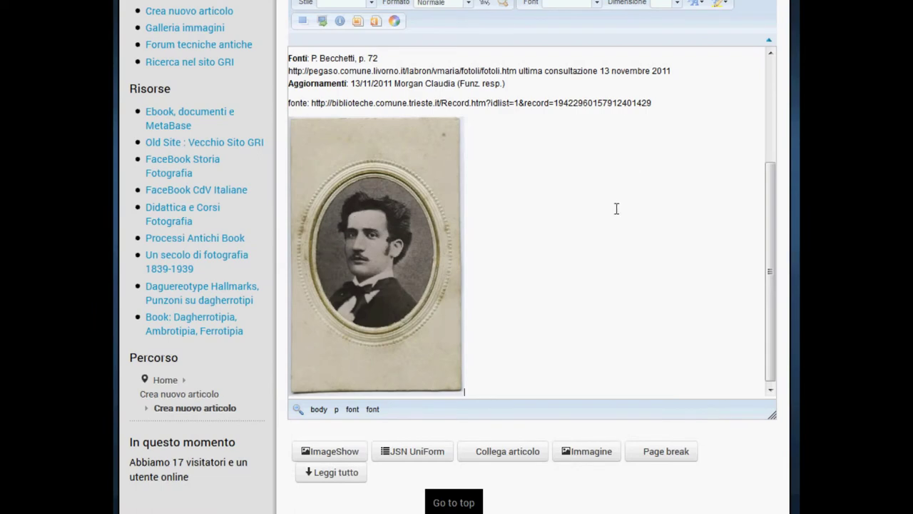
# Insert the card's back image, marzocchini_livorno_20140112_1277654181.jpg, from joomgallery/details/fotografi_in_italia_14/m_30 beside the portrait.
pyautogui.click(574, 456)
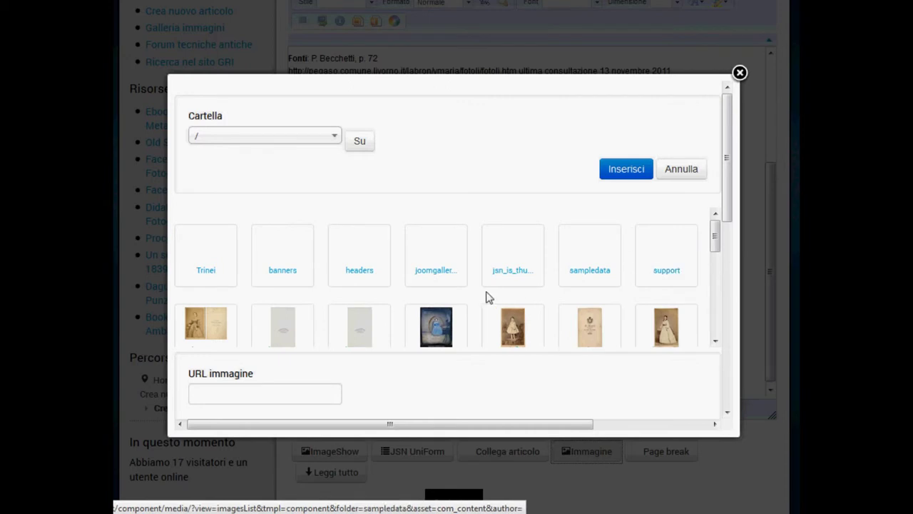
pyautogui.click(442, 274)
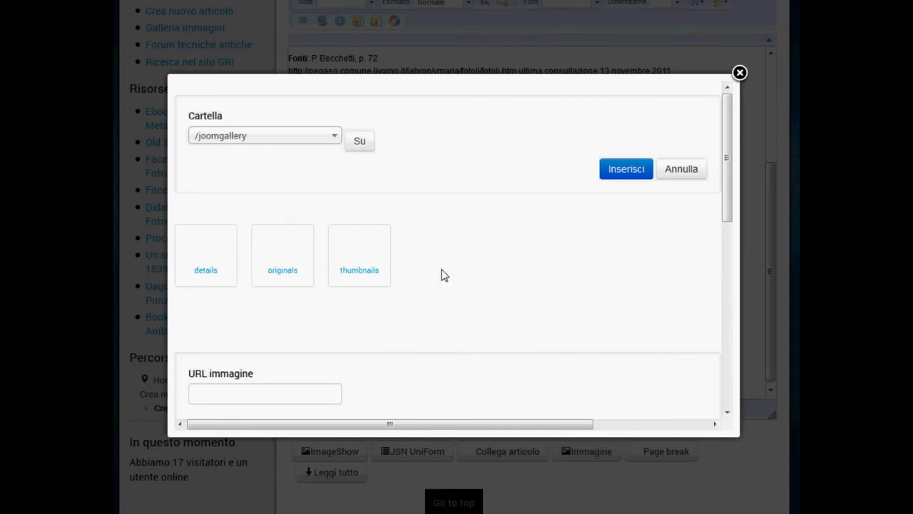
pyautogui.click(205, 271)
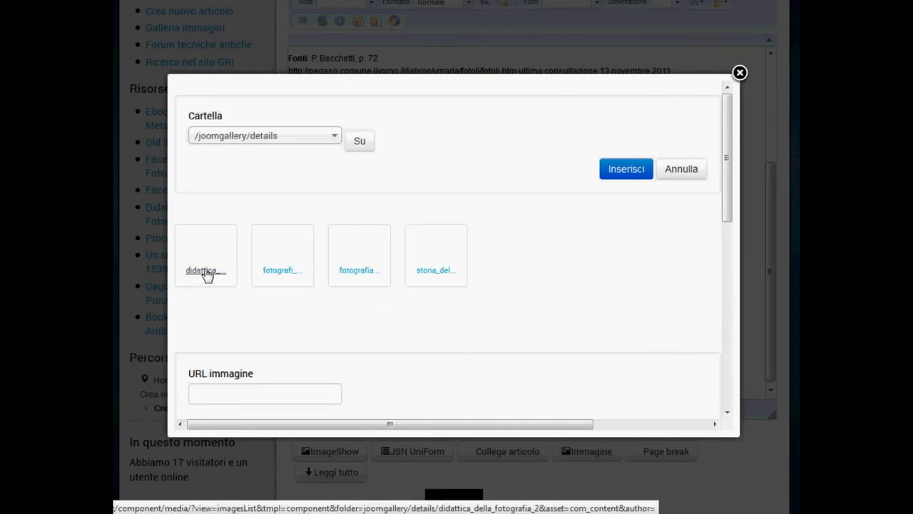
pyautogui.click(276, 272)
pyautogui.scroll(-2, 278, 275)
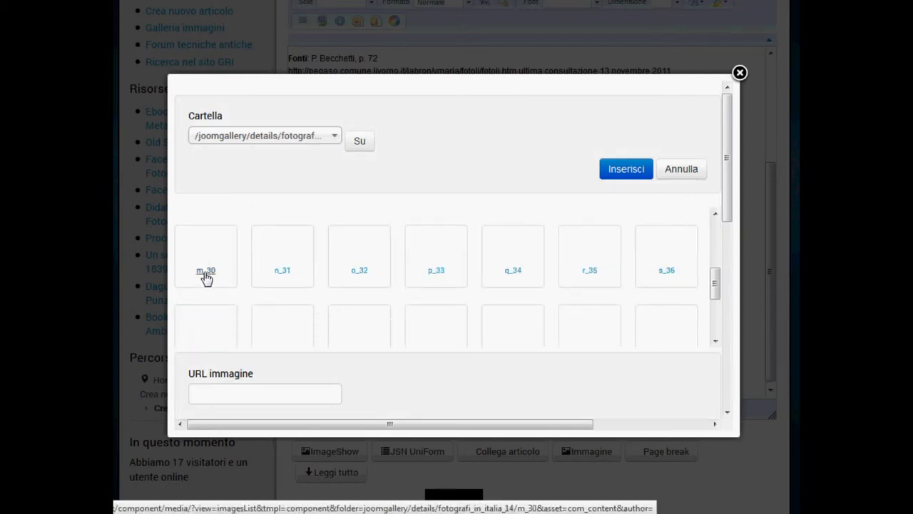
pyautogui.click(205, 273)
pyautogui.scroll(-1, 336, 298)
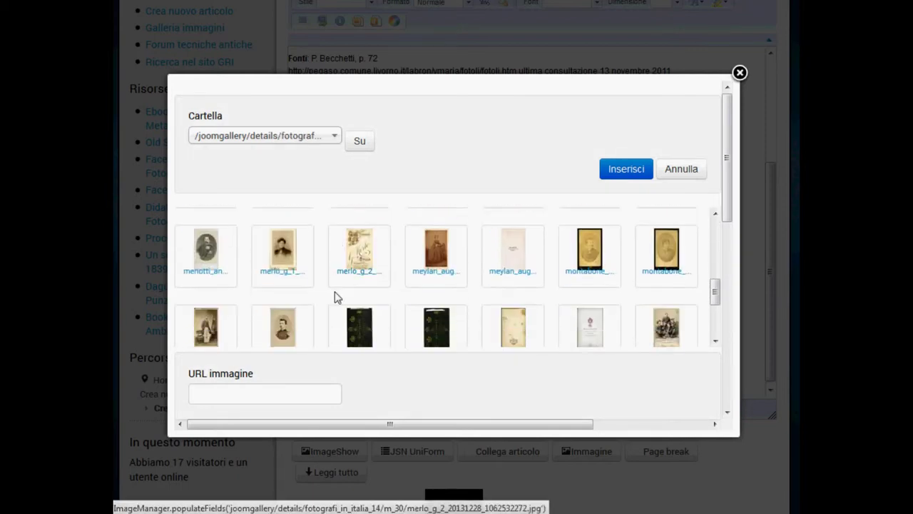
pyautogui.scroll(-1, 336, 297)
pyautogui.scroll(2, 336, 297)
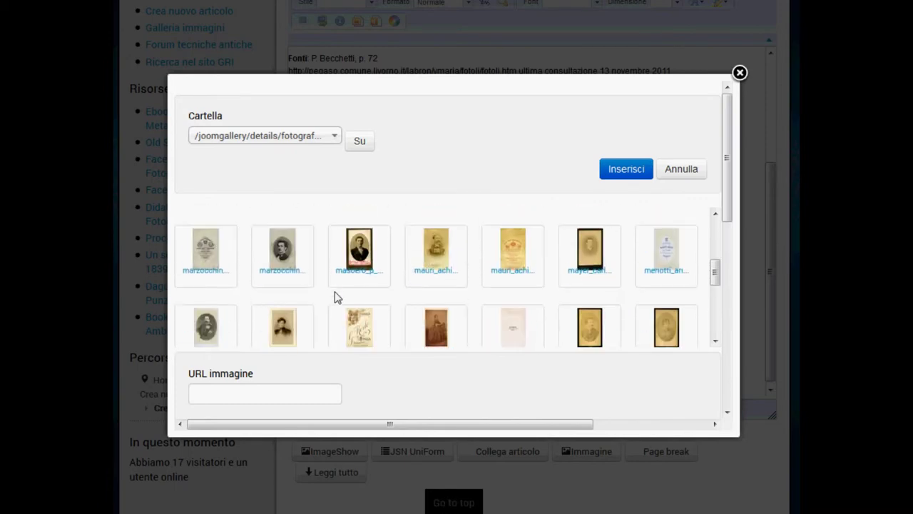
pyautogui.click(205, 256)
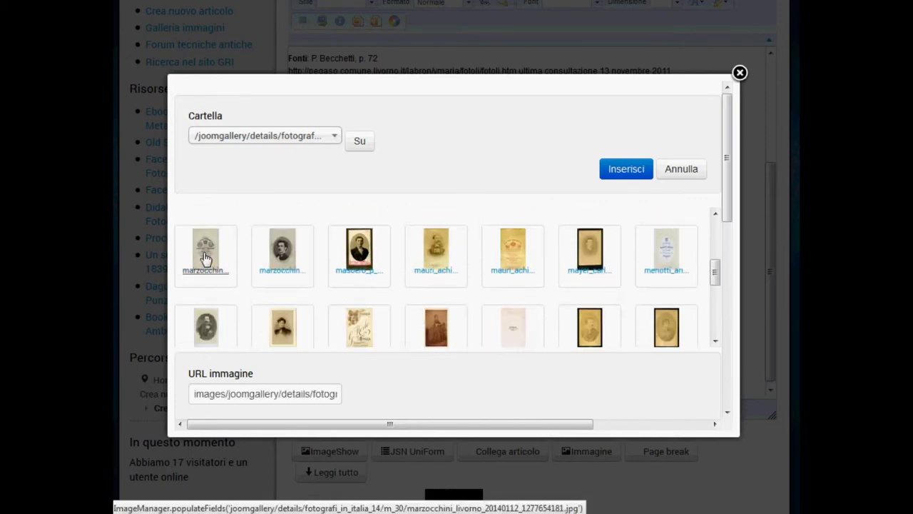
pyautogui.click(635, 176)
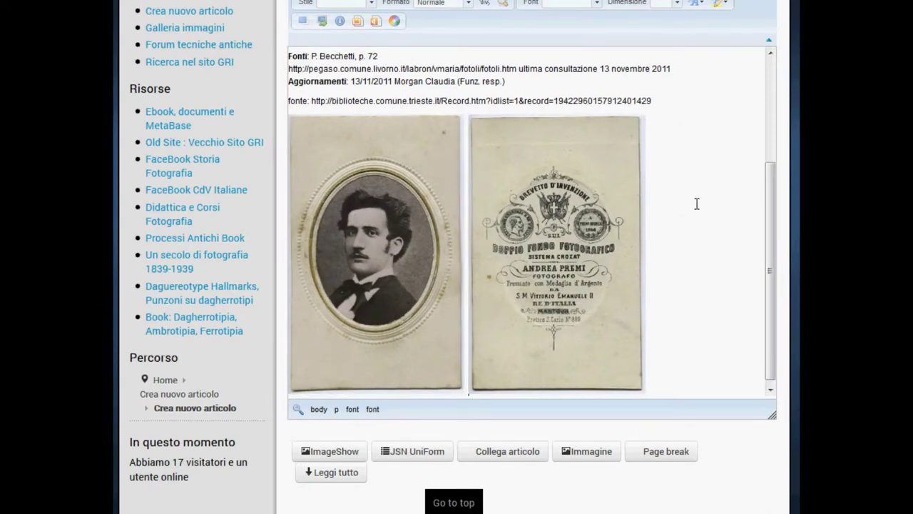
# Add a small space in front of the two inserted images in the article body.
pyautogui.press('Right')
pyautogui.press('Right')
pyautogui.press('Right')
pyautogui.press('Right')
pyautogui.press('Right')
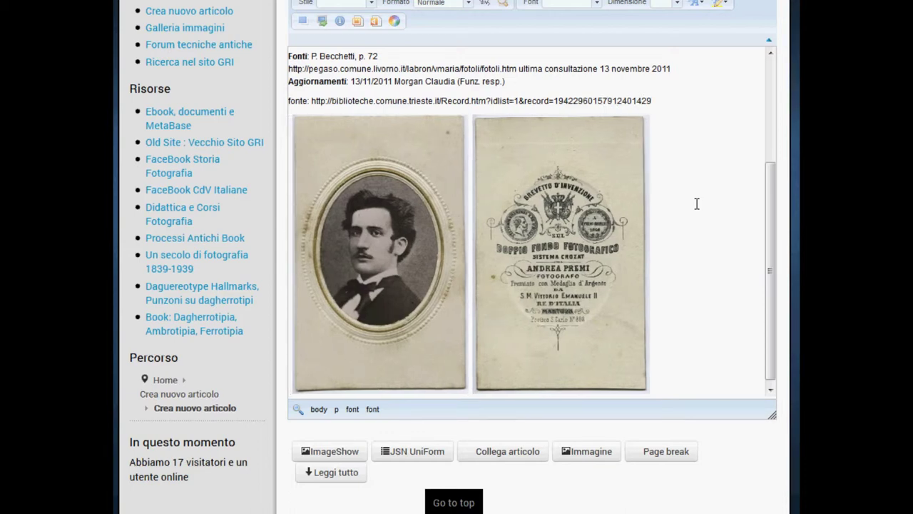
# Assign the article to the Livorno category under Toscana in its publishing settings.
pyautogui.moveTo(777, 308); pyautogui.dragTo(778, 139)
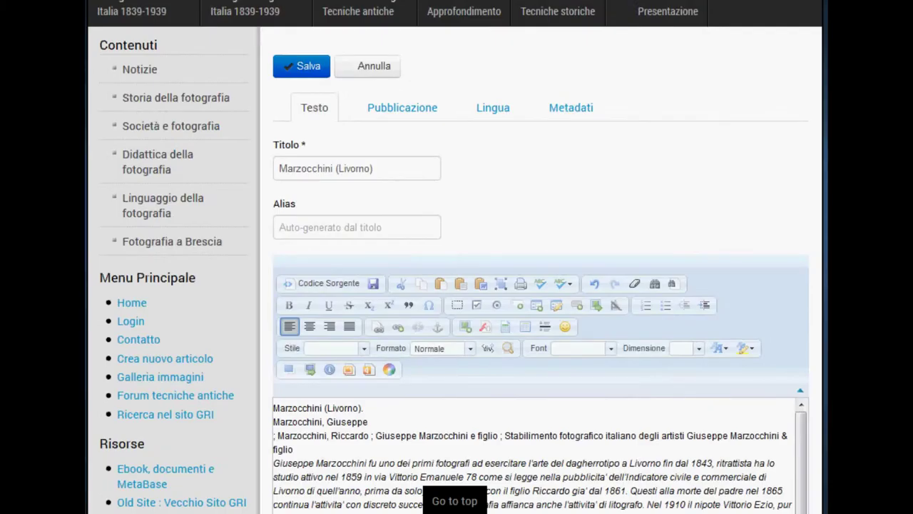
pyautogui.click(423, 115)
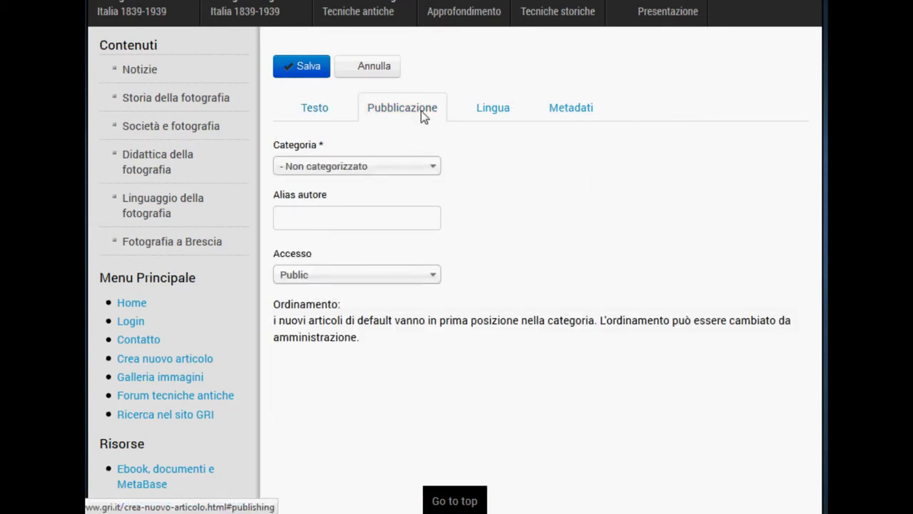
pyautogui.click(433, 169)
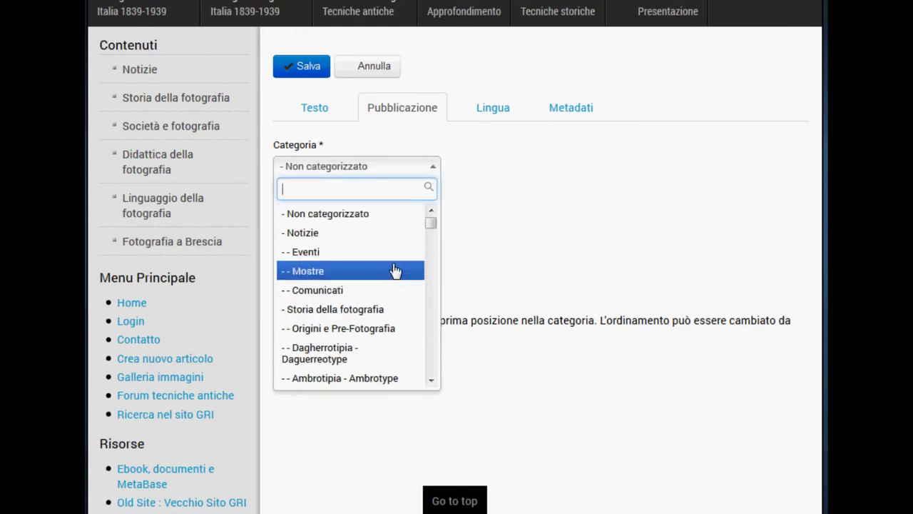
pyautogui.moveTo(430, 225); pyautogui.dragTo(430, 254)
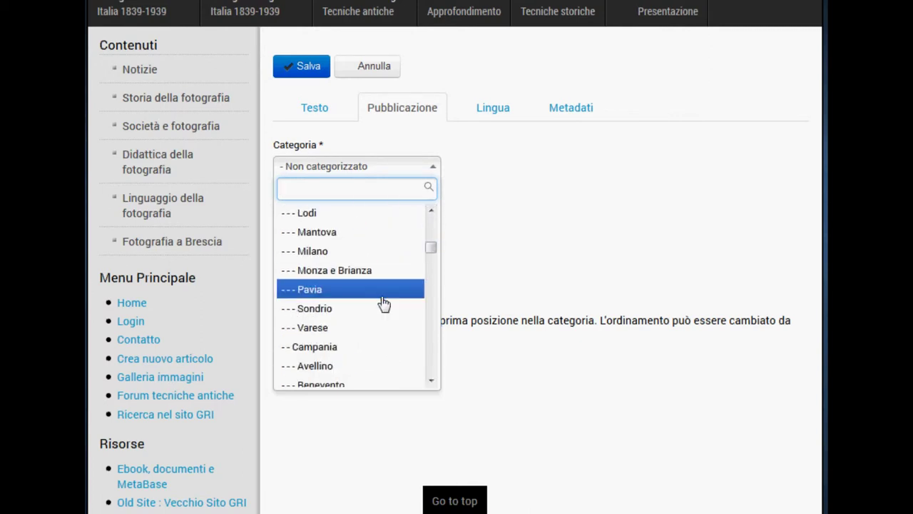
pyautogui.scroll(-4, 362, 313)
pyautogui.scroll(-5, 362, 319)
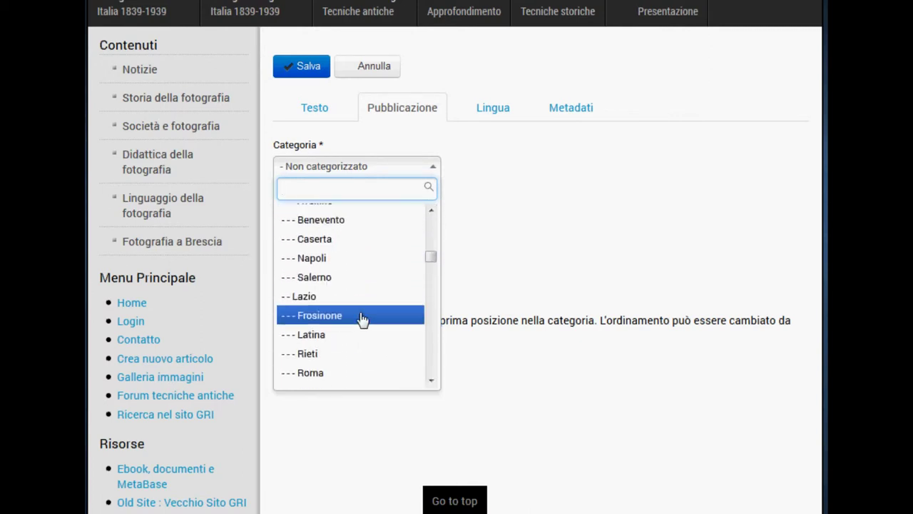
pyautogui.scroll(-4, 363, 319)
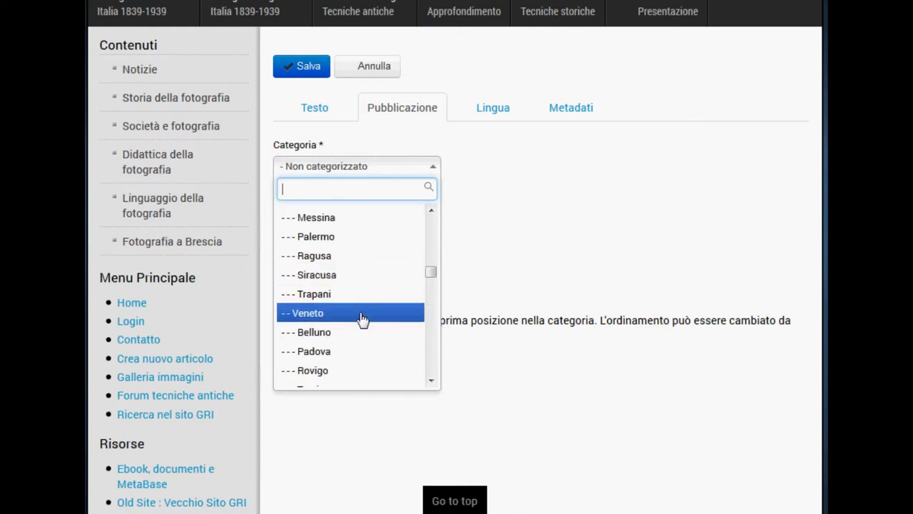
pyautogui.scroll(-3, 362, 319)
pyautogui.scroll(-7, 362, 319)
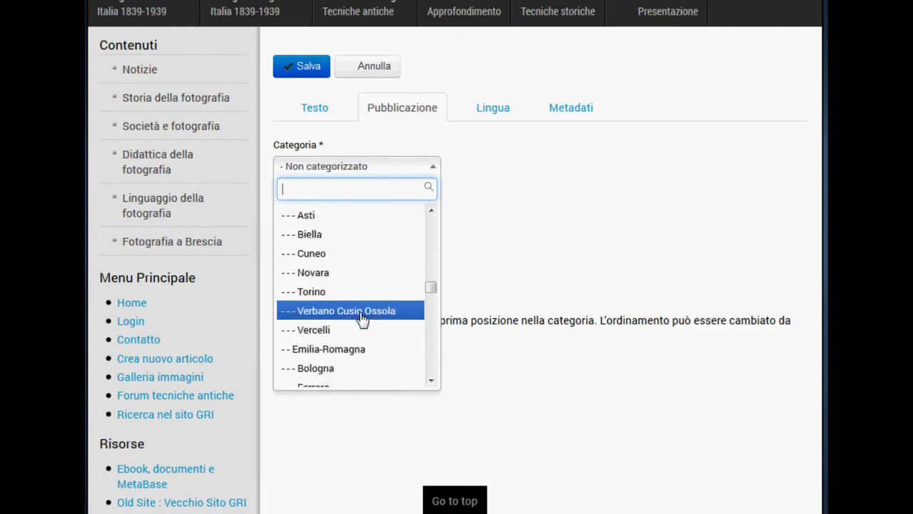
pyautogui.scroll(-6, 362, 320)
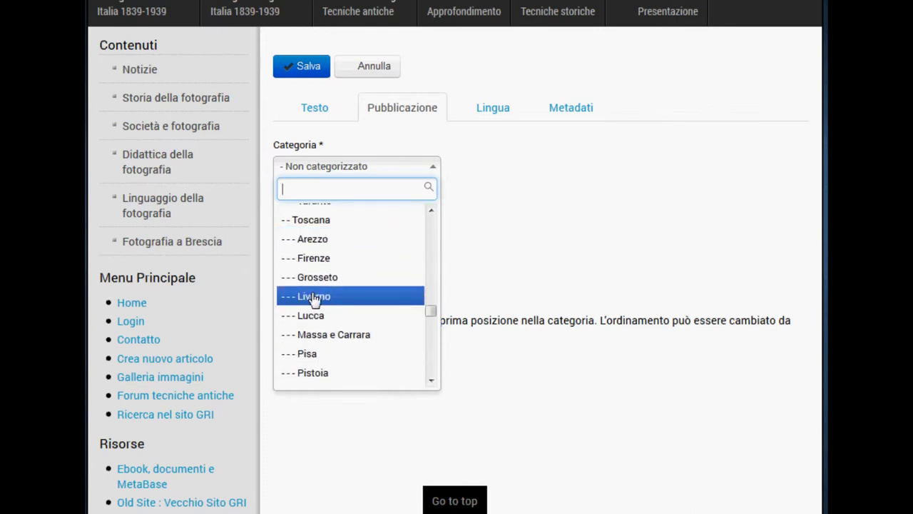
pyautogui.click(312, 297)
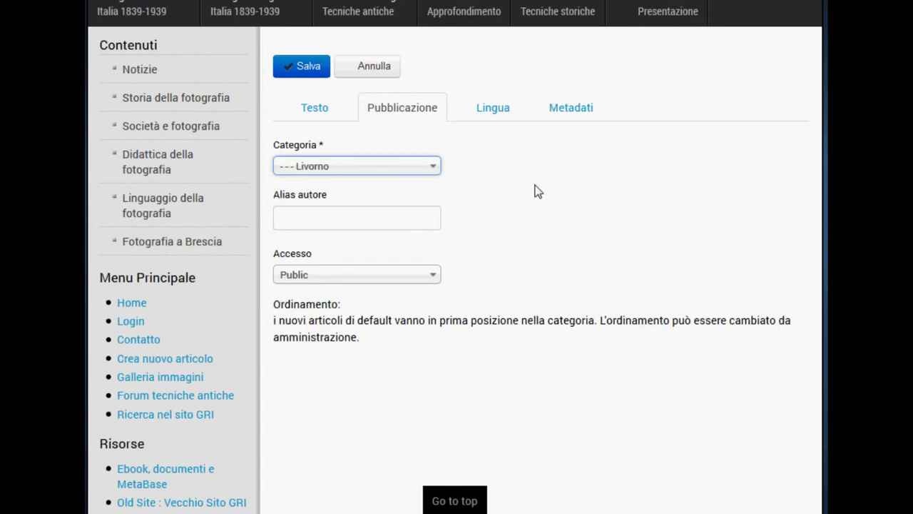
# Enter the metadata keywords "marzocchini, livorno, toscana, fotografo," for the article.
pyautogui.click(571, 116)
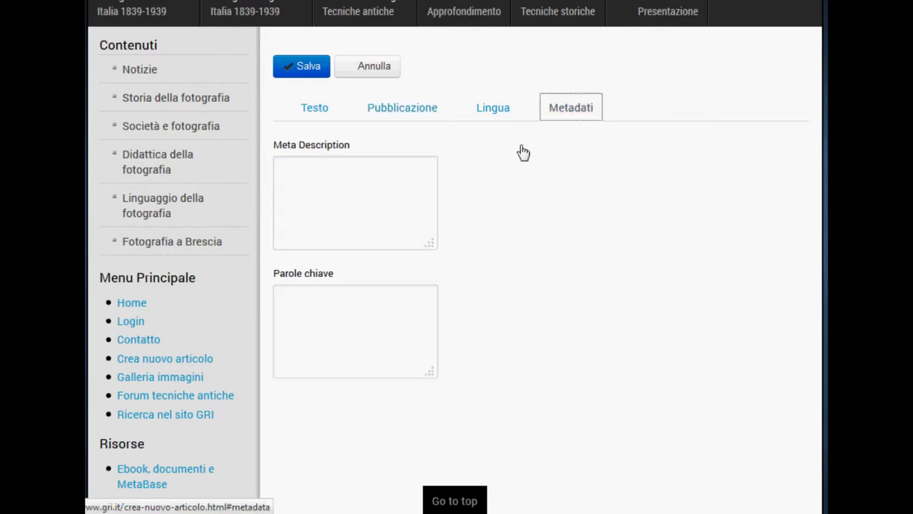
pyautogui.click(309, 201)
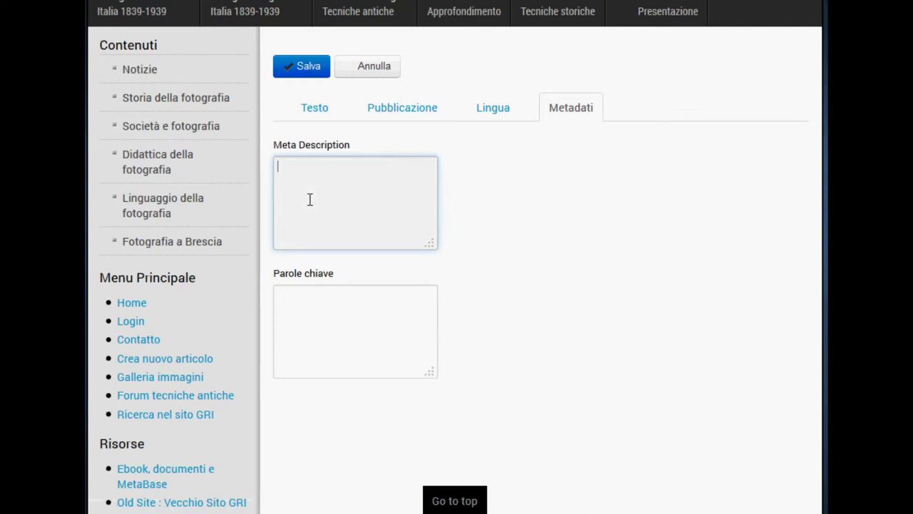
pyautogui.click(329, 328)
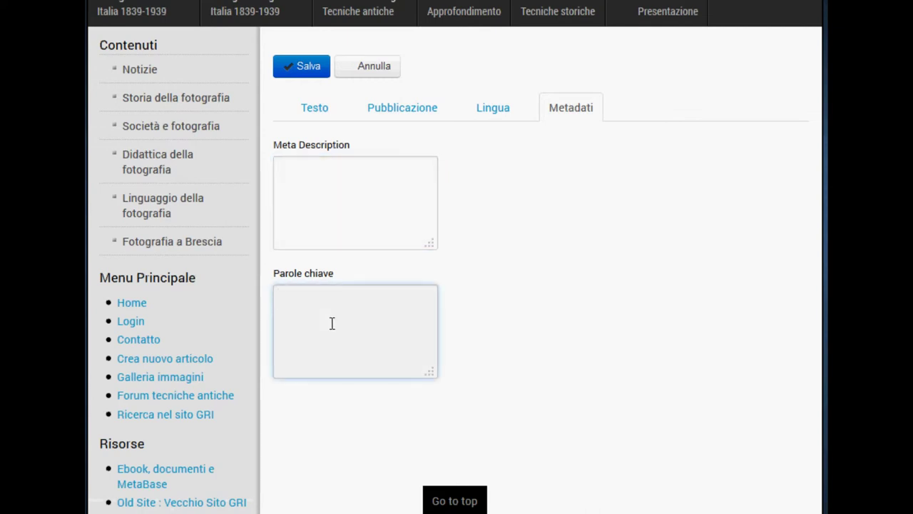
pyautogui.write('marzo')
pyautogui.write('ini, livorno, ')
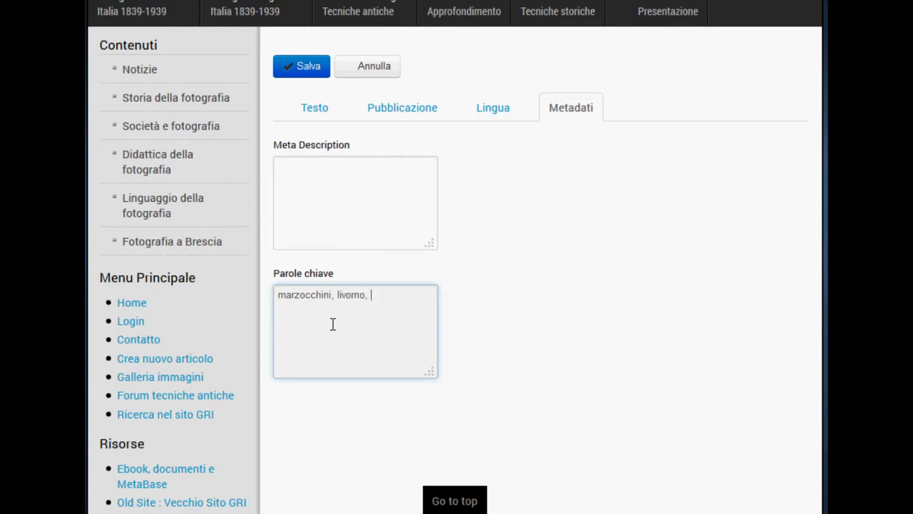
pyautogui.write('toscana, fotografo,')
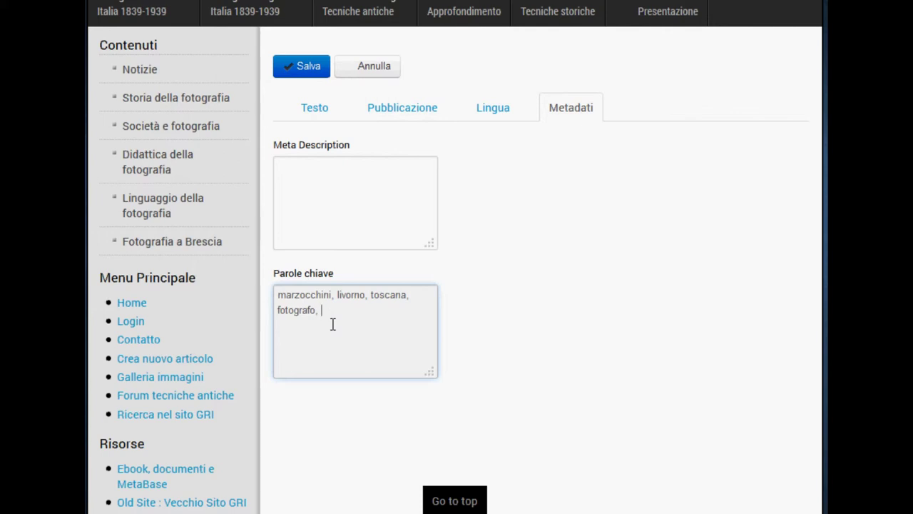
# Return to the Marzocchini (Livorno) article's text and save the article to submit it.
pyautogui.click(379, 207)
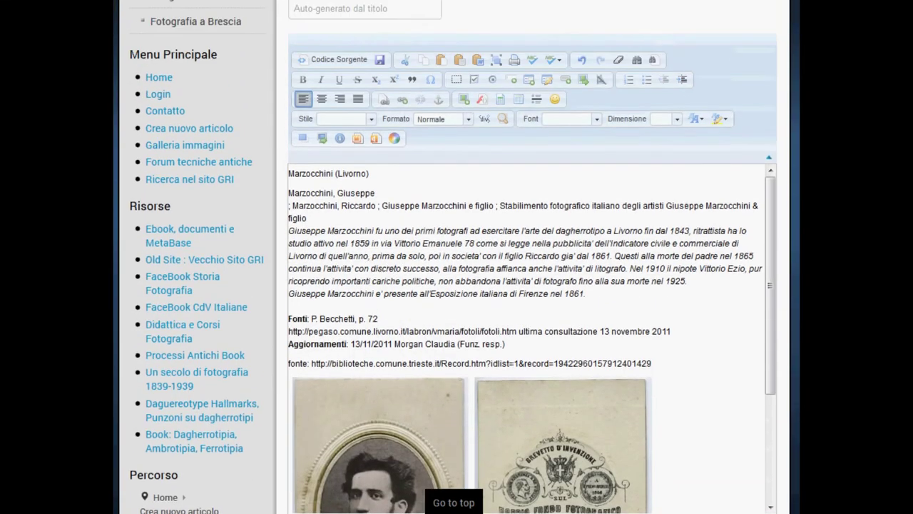
pyautogui.scroll(3, 531, 286)
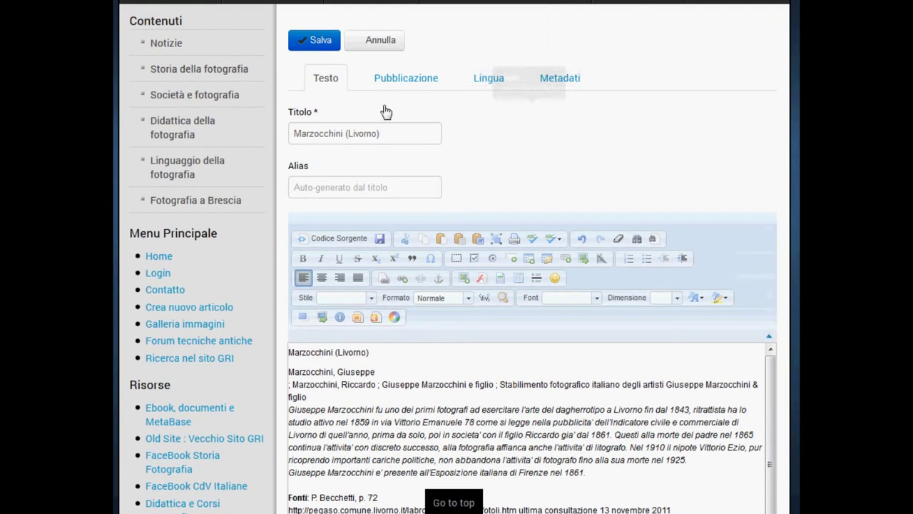
pyautogui.click(328, 50)
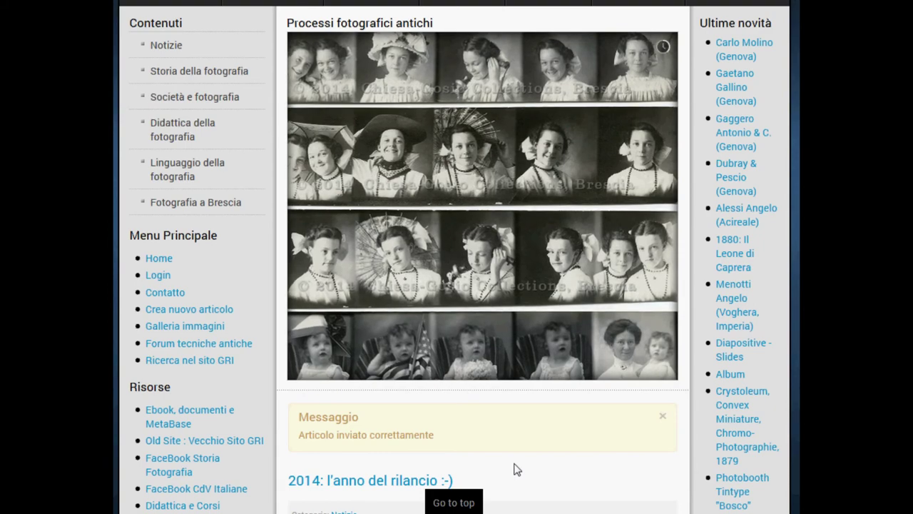
# Open the Livorno article list under Toscana in the regional photographers section to check the new entry.
pyautogui.scroll(3, 180, 356)
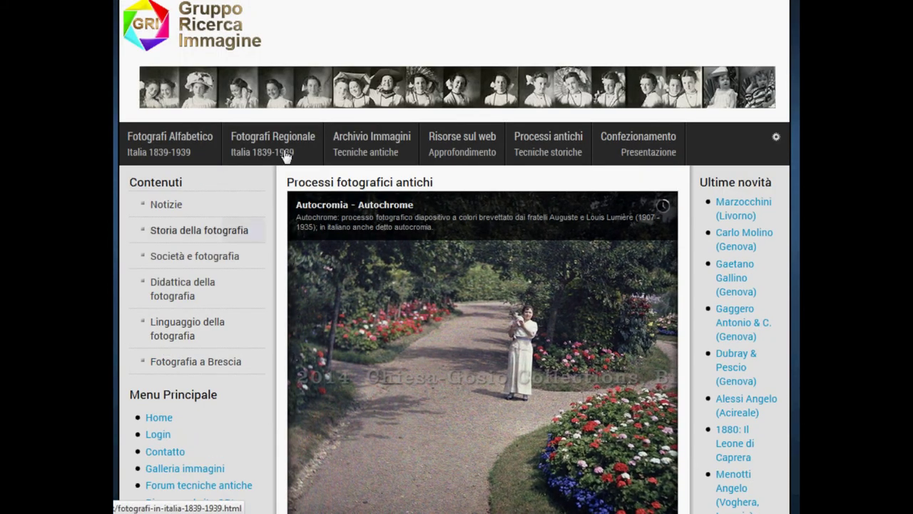
pyautogui.moveTo(285, 145)
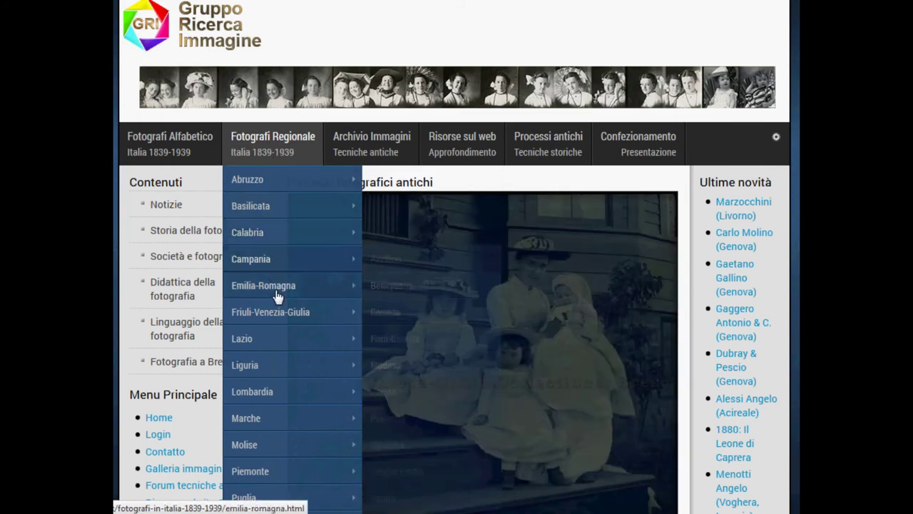
pyautogui.scroll(-3, 275, 297)
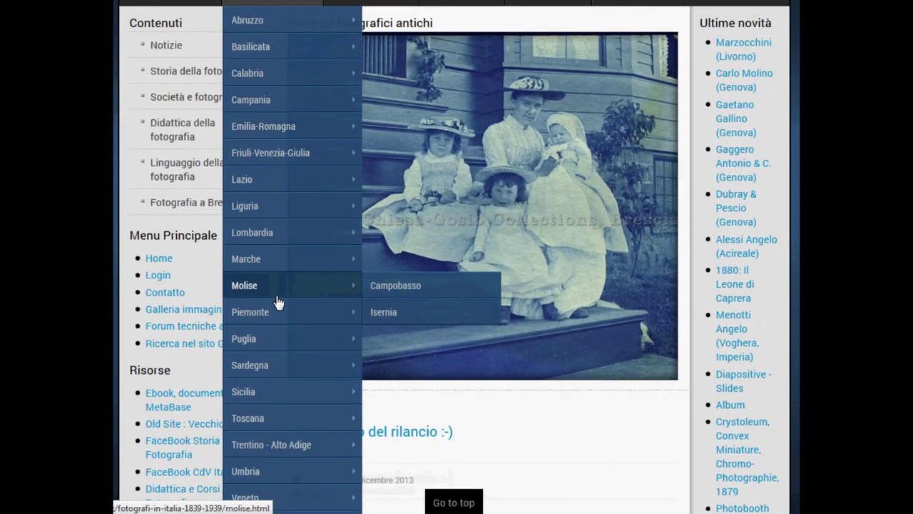
pyautogui.moveTo(292, 433)
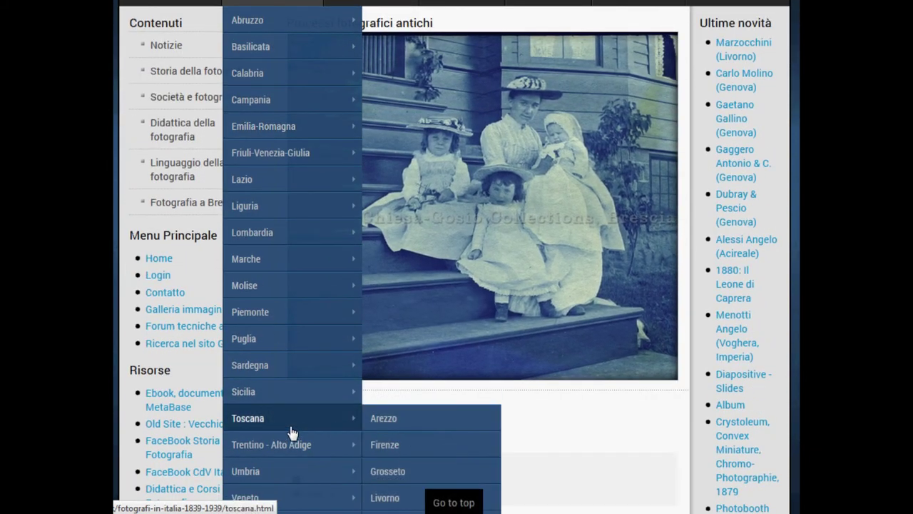
pyautogui.click(399, 498)
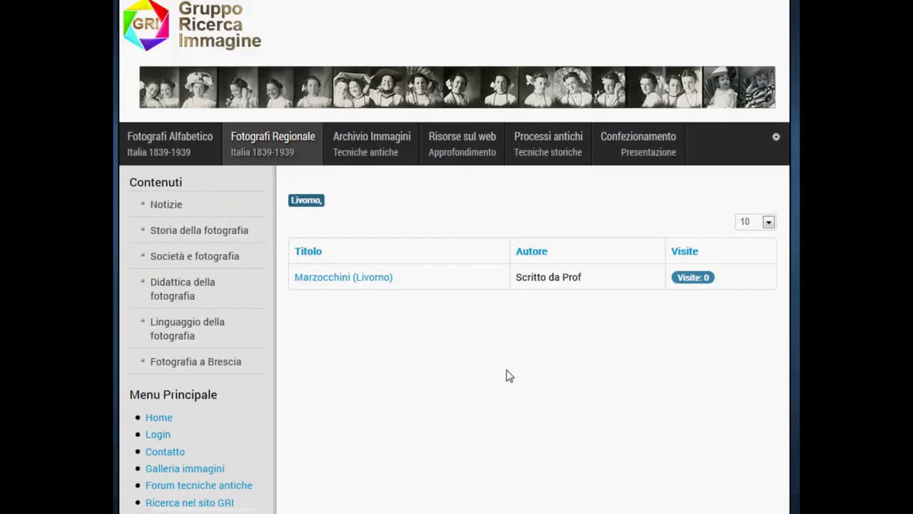